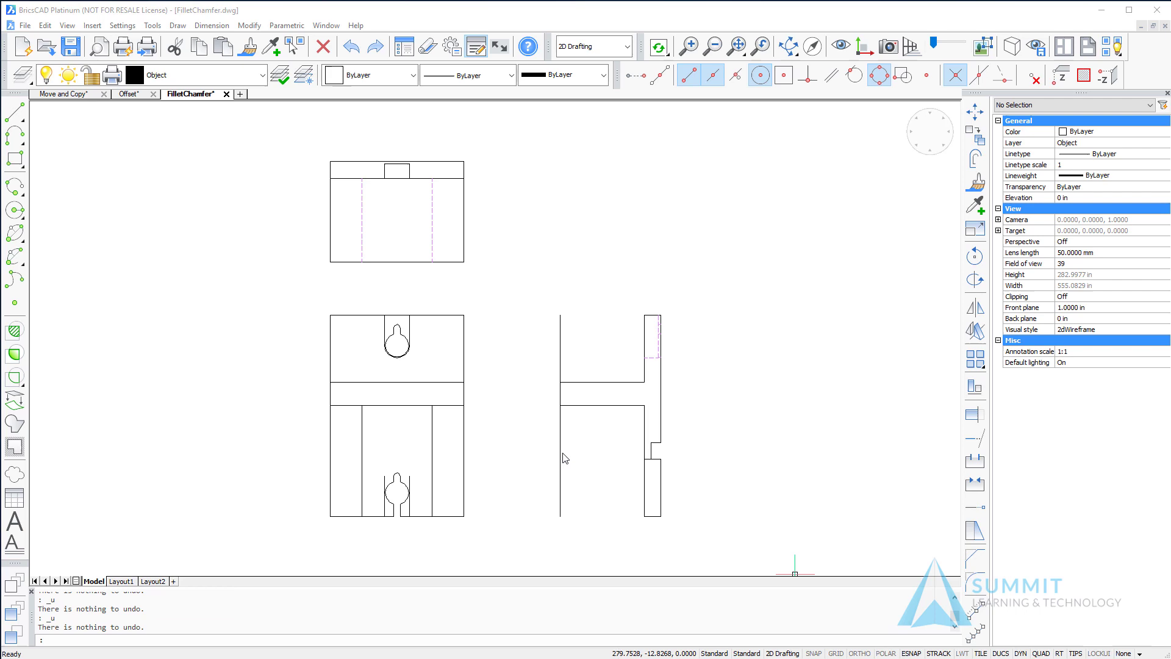
- Shift-fillet the side view's left vertical line to the arm's top and bottom lines, giving two sharp corners
{"action": "left_click", "coordinate": [977, 587]}
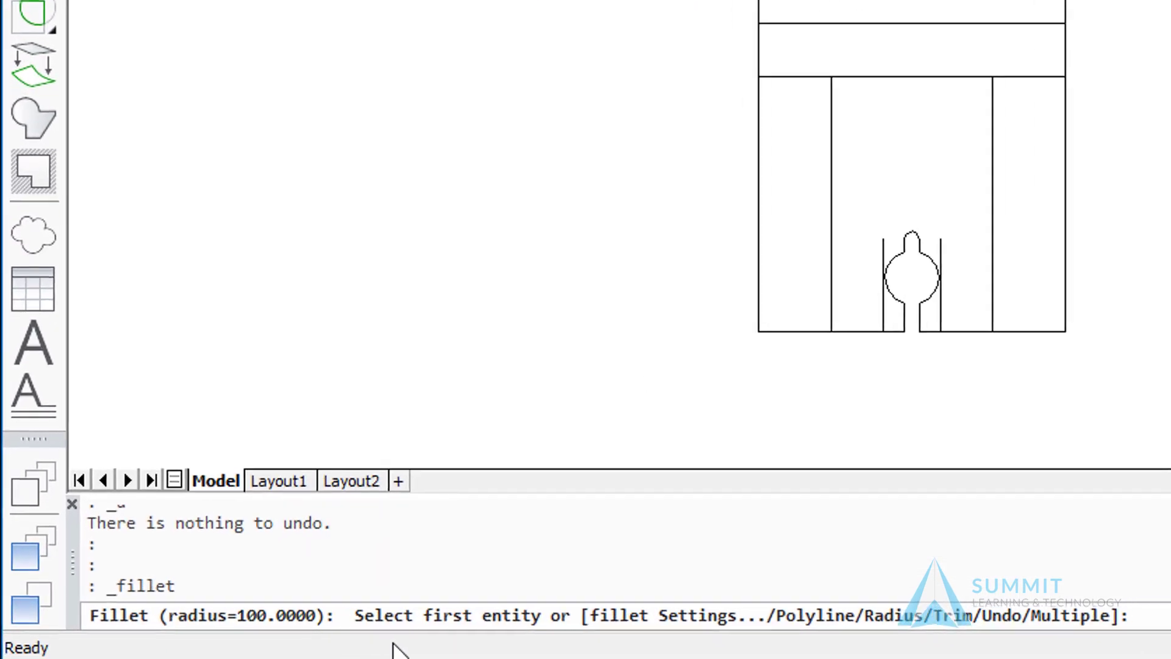
{"action": "left_click_drag", "start_coordinate": [335, 617], "coordinate": [90, 616]}
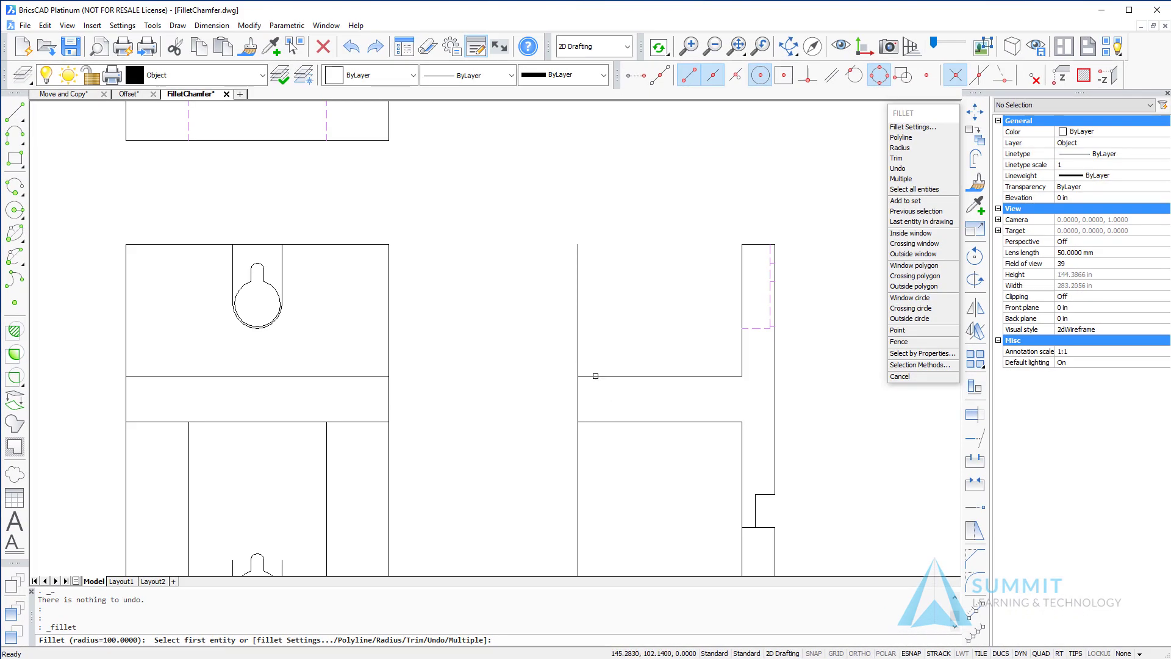
{"action": "left_click", "coordinate": [594, 375]}
{"action": "key", "text": "shift"}
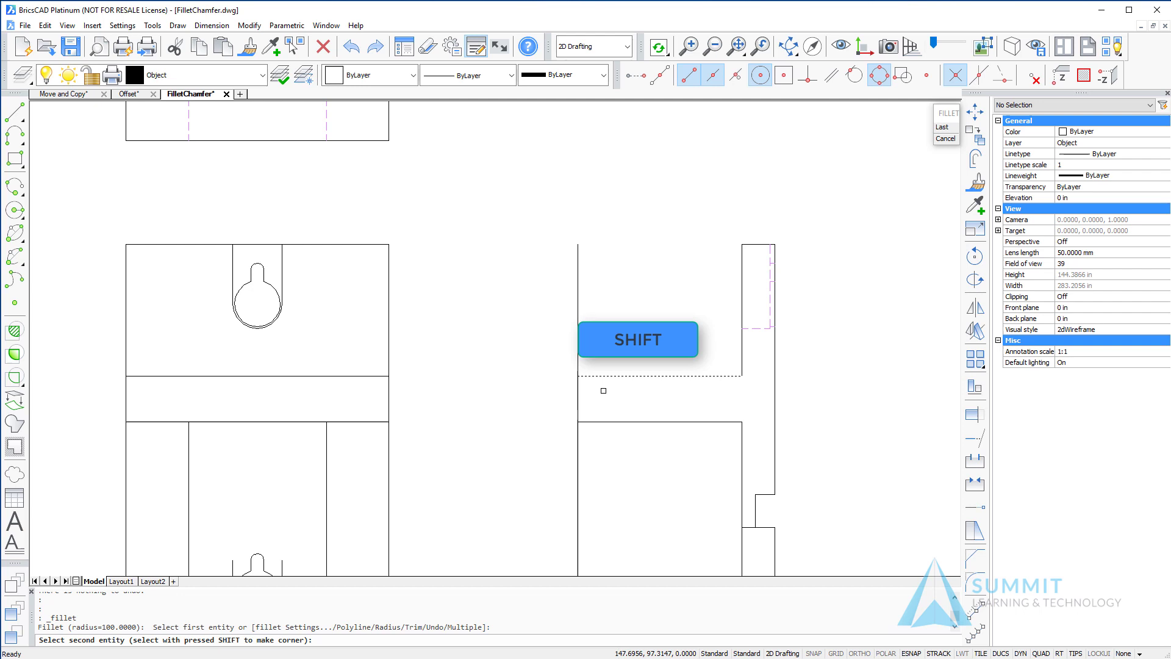
{"action": "left_click", "coordinate": [580, 393], "text": "shift"}
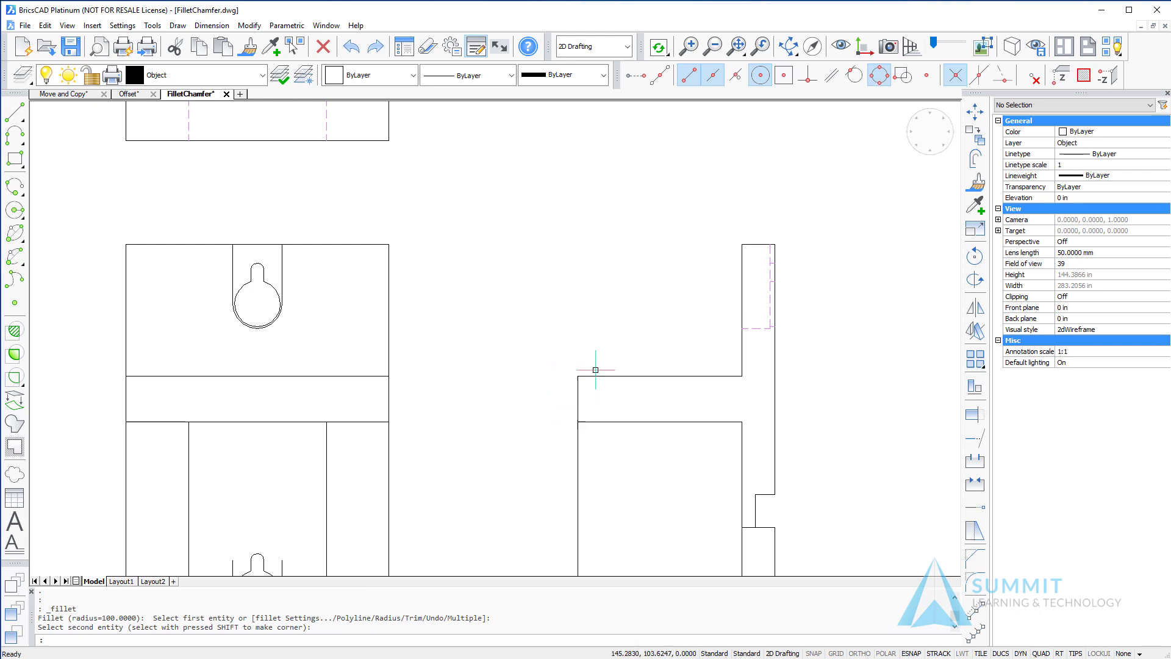
{"action": "key", "text": "Return"}
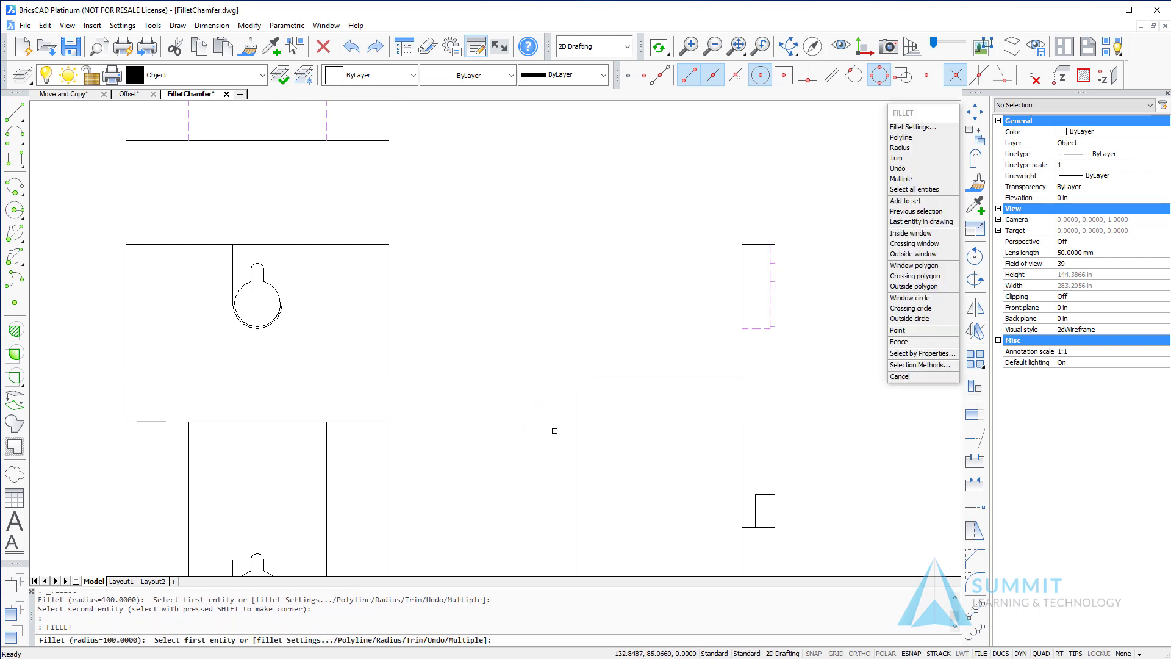
{"action": "left_click", "coordinate": [599, 422]}
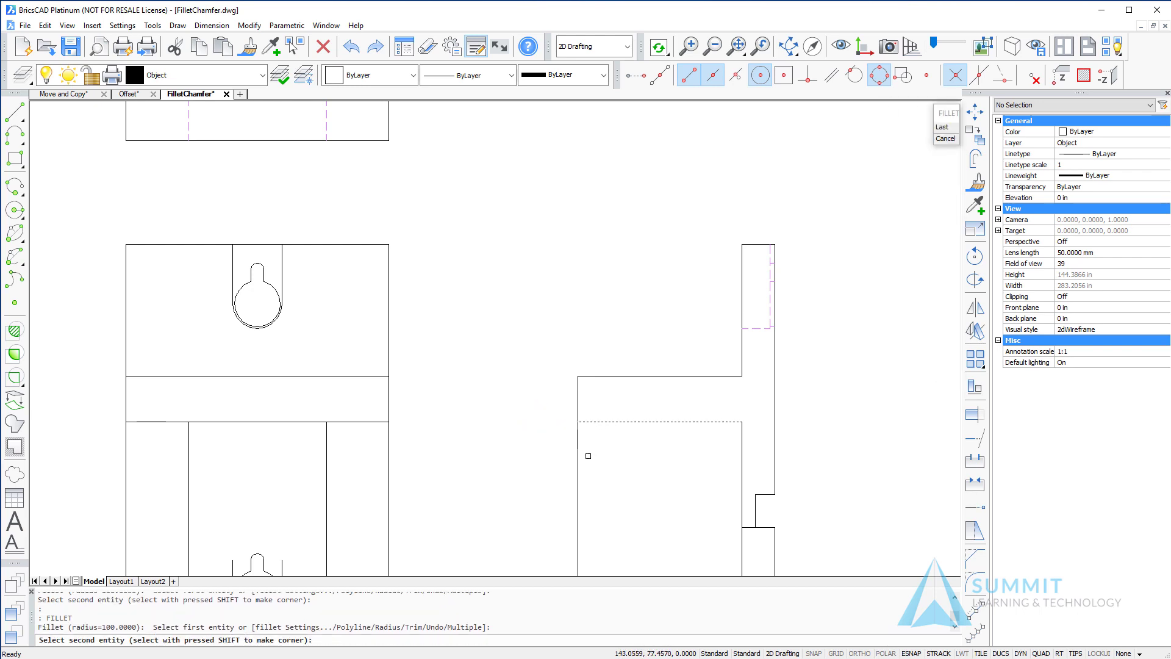
{"action": "key", "text": "shift"}
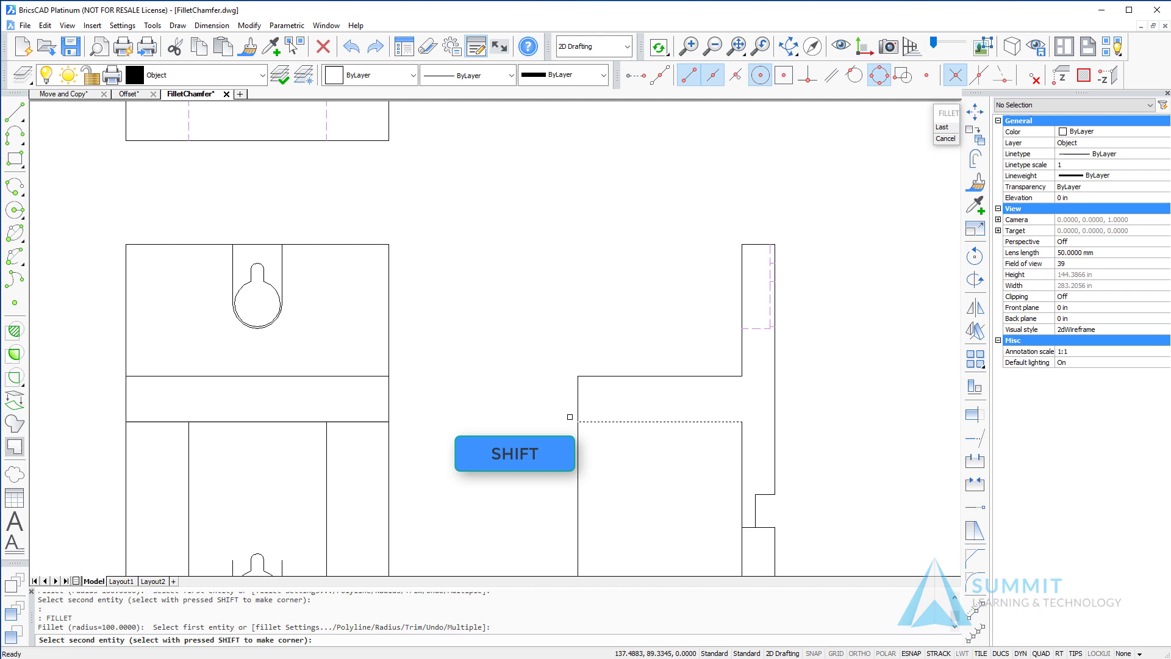
{"action": "left_click", "coordinate": [576, 413], "text": "shift"}
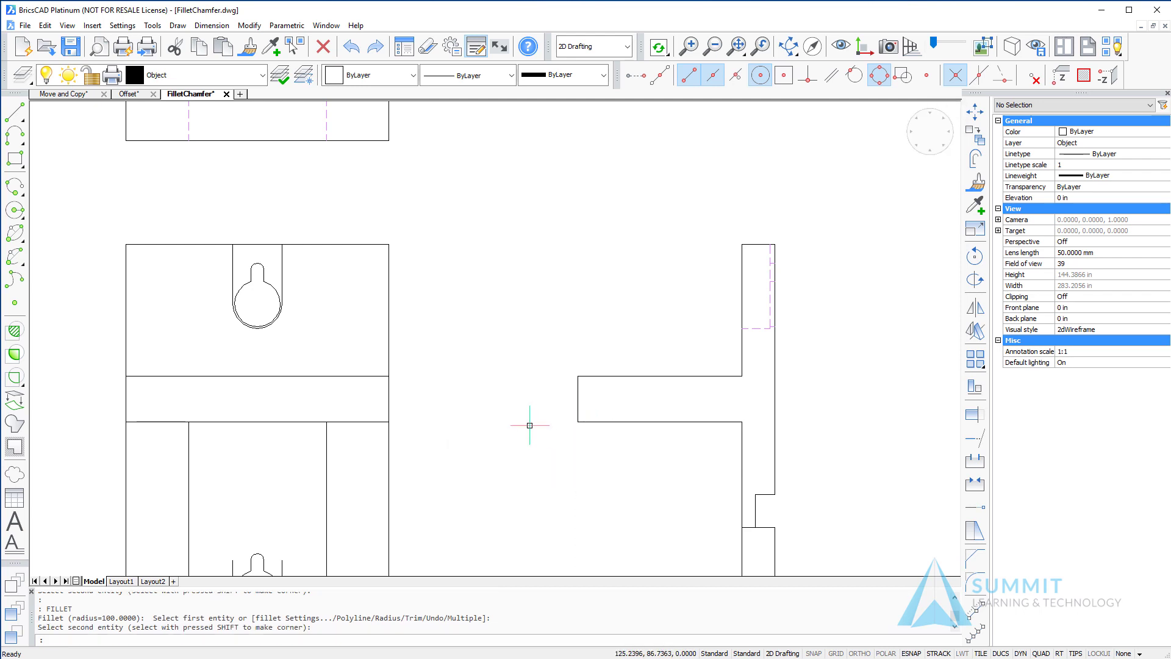
- Set the fillet radius to 10 and round the corner between the top view's right and bottom edges
{"action": "scroll", "coordinate": [476, 335], "scroll_direction": "down", "scroll_amount": 3}
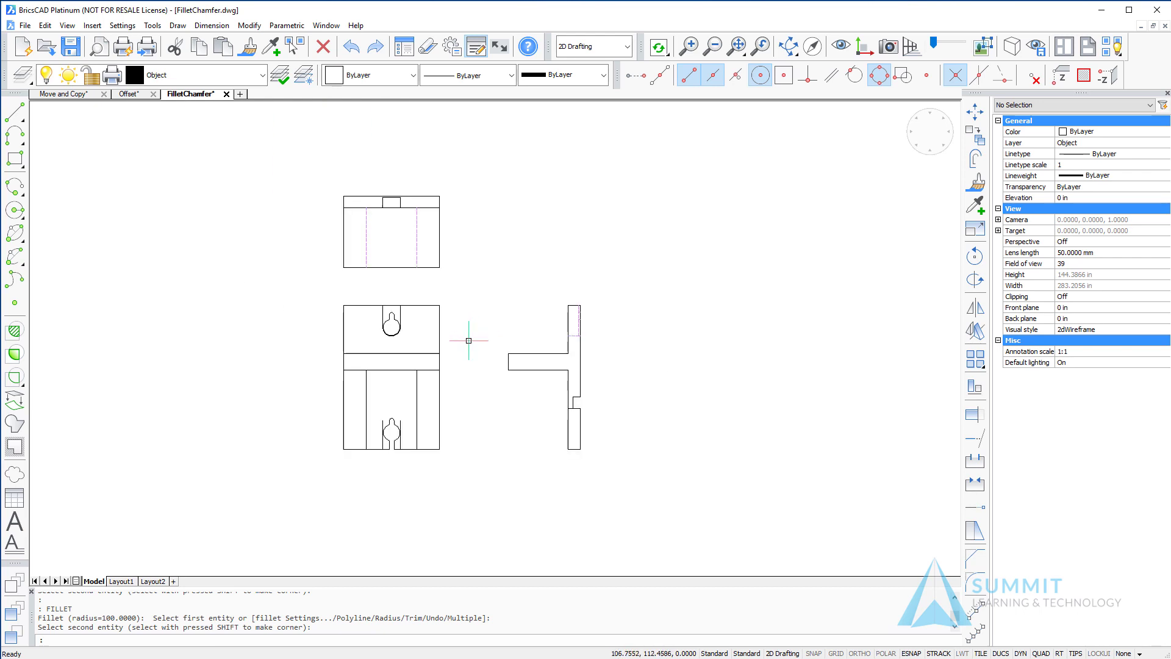
{"action": "right_click", "coordinate": [484, 287]}
{"action": "left_click", "coordinate": [493, 303]}
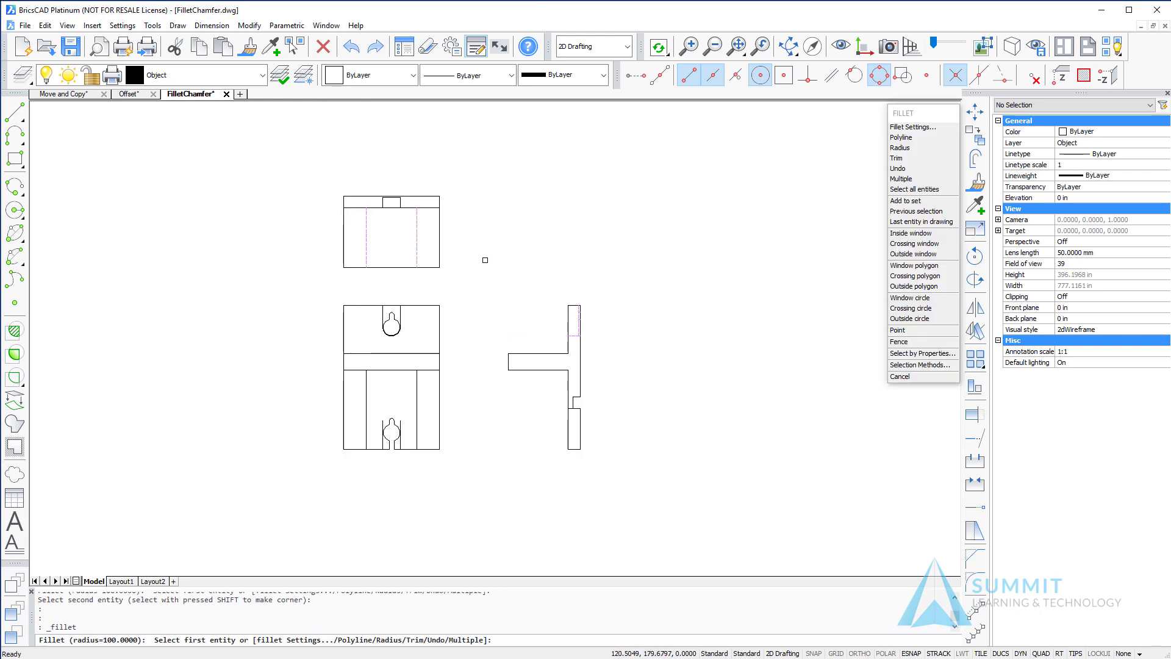
{"action": "left_click", "coordinate": [902, 148]}
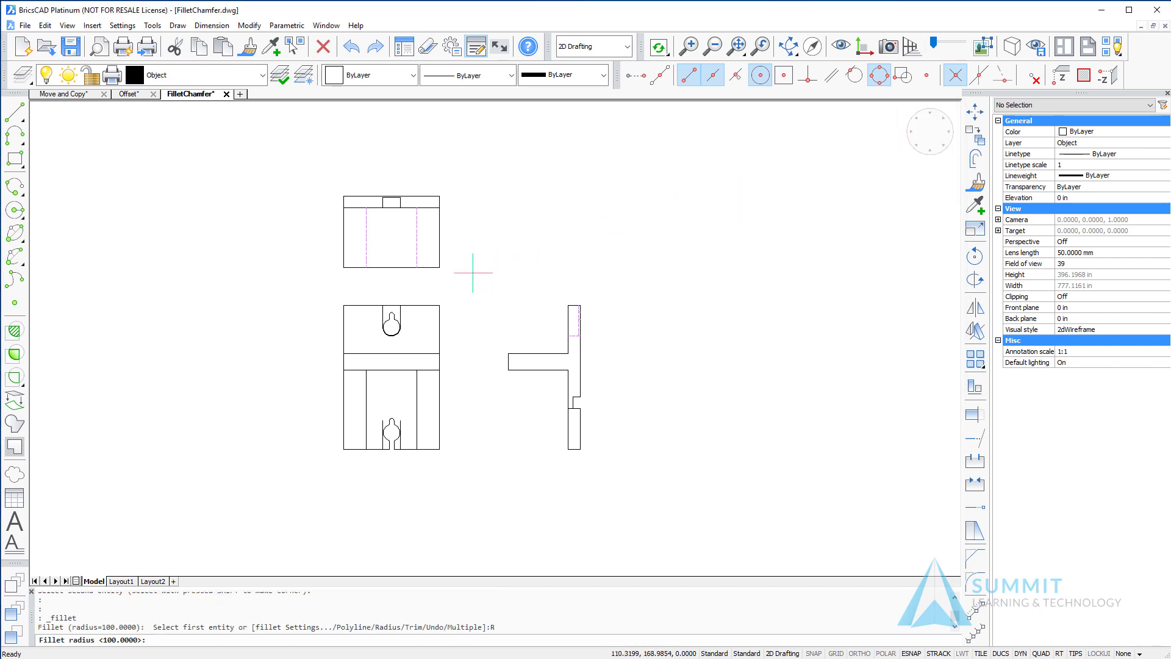
{"action": "type", "text": "10"}
{"action": "key", "text": "Return"}
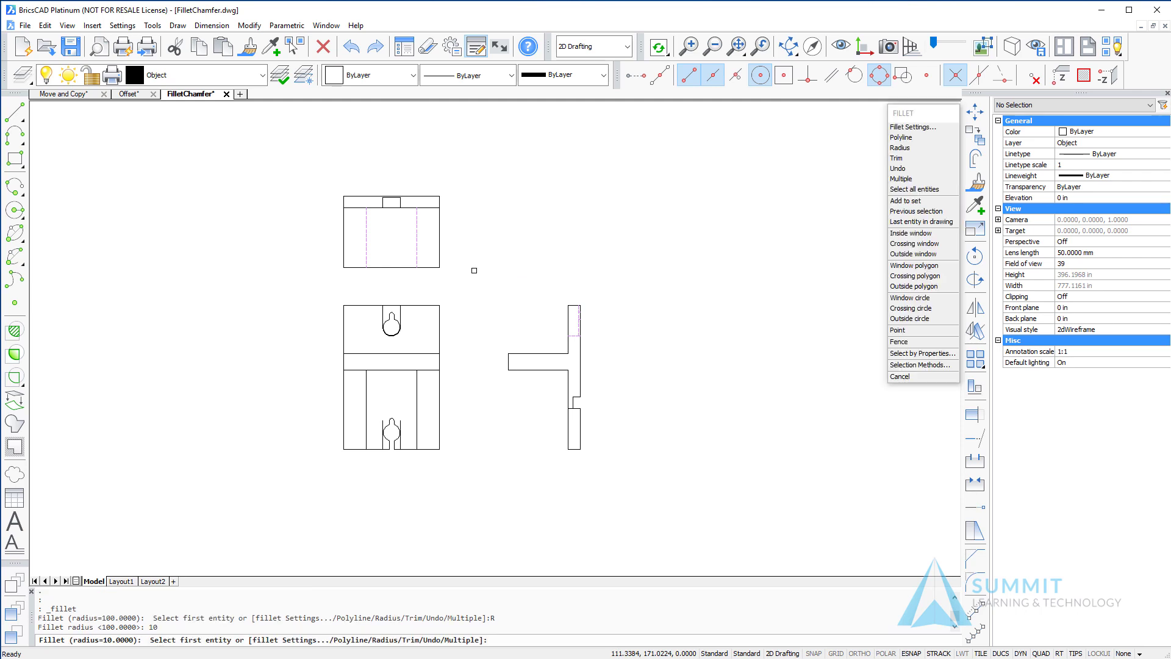
{"action": "left_click", "coordinate": [438, 254]}
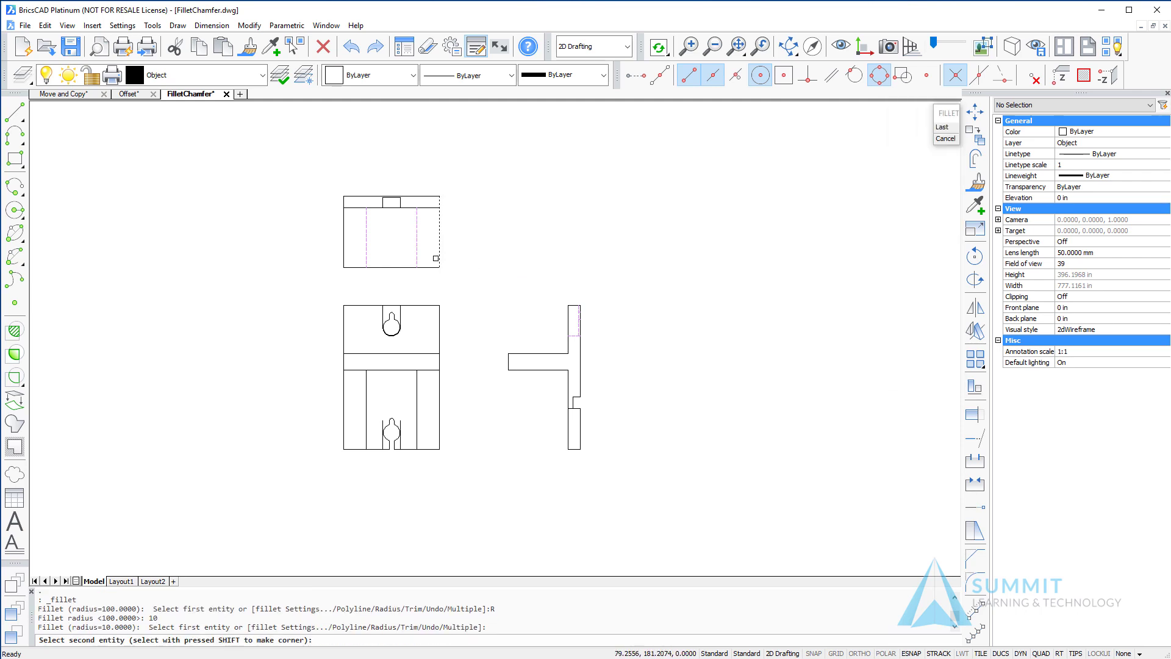
{"action": "left_click", "coordinate": [426, 267]}
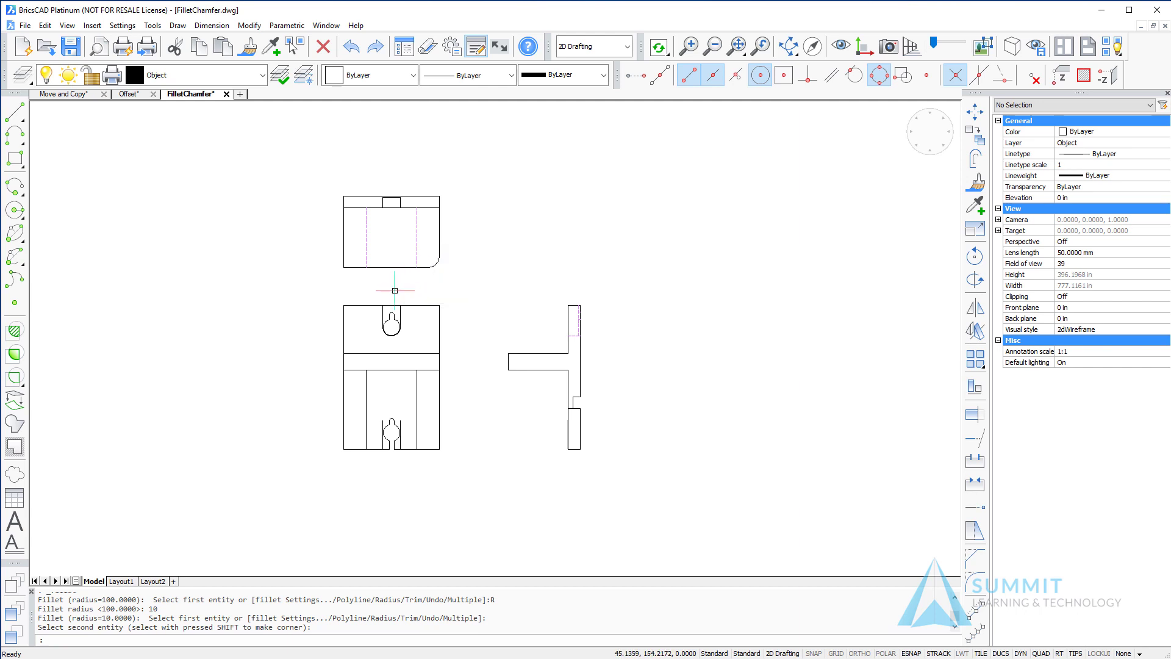
- Zoom and pan so the front and side views fill the drawing area
{"action": "scroll", "coordinate": [396, 290], "scroll_direction": "up", "scroll_amount": 3}
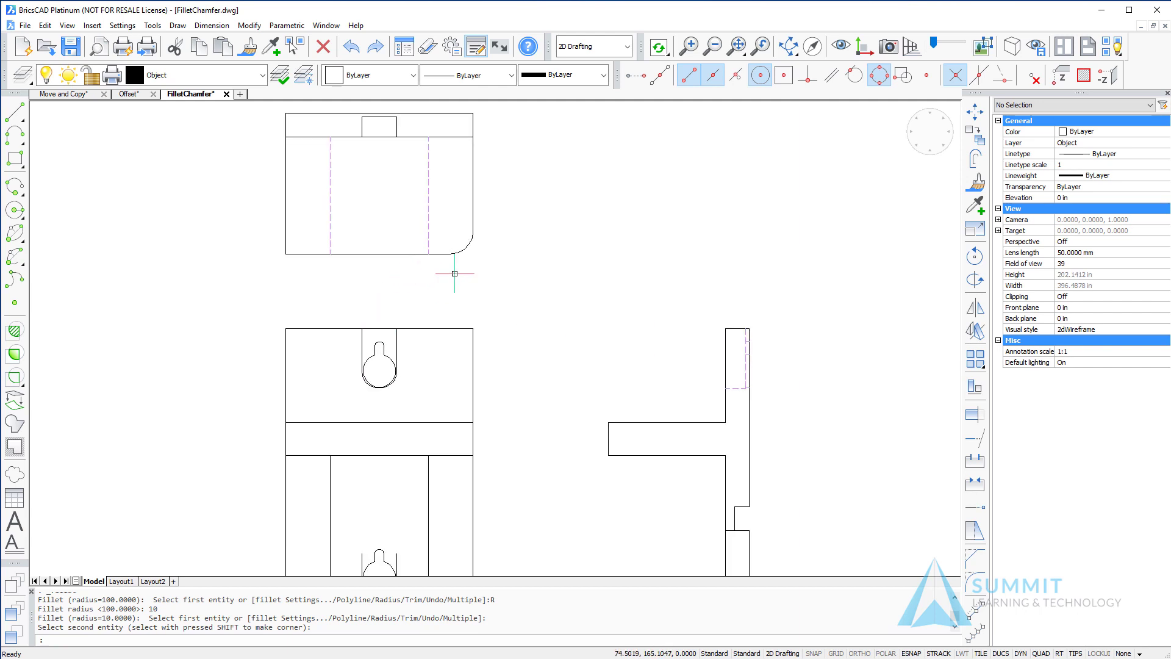
{"action": "mouse_move", "coordinate": [455, 269]}
{"action": "middle_mouse_down"}
{"action": "mouse_move", "coordinate": [395, 269]}
{"action": "mouse_move", "coordinate": [350, 241]}
{"action": "middle_mouse_up"}
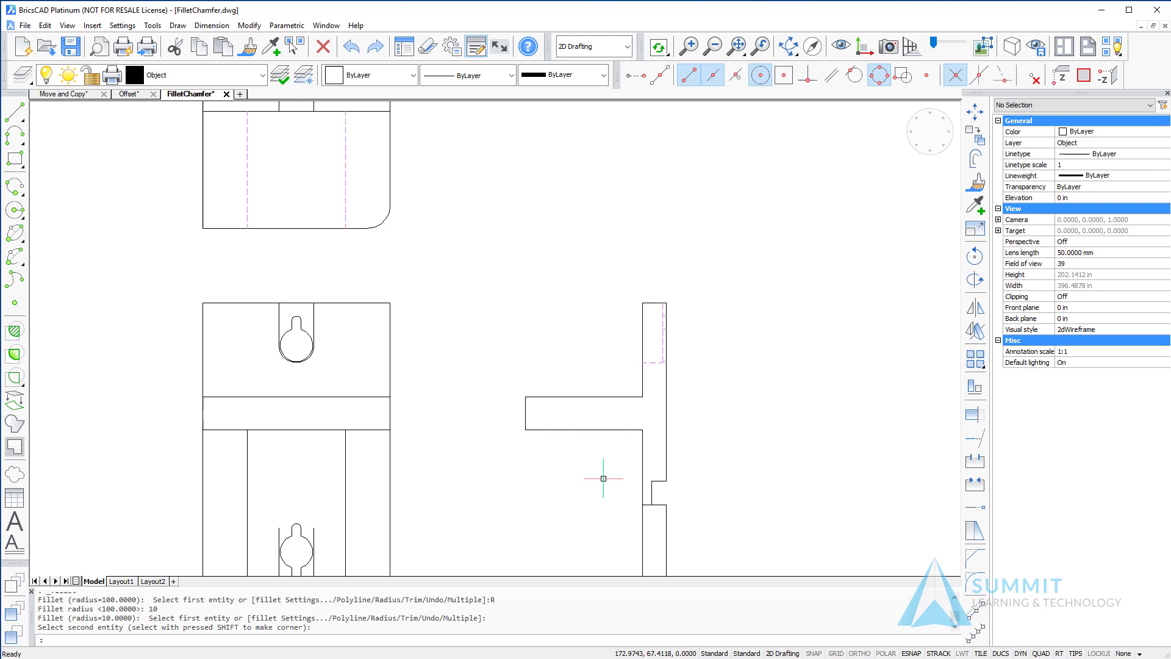
{"action": "middle_click_drag", "start_coordinate": [588, 459], "coordinate": [567, 407]}
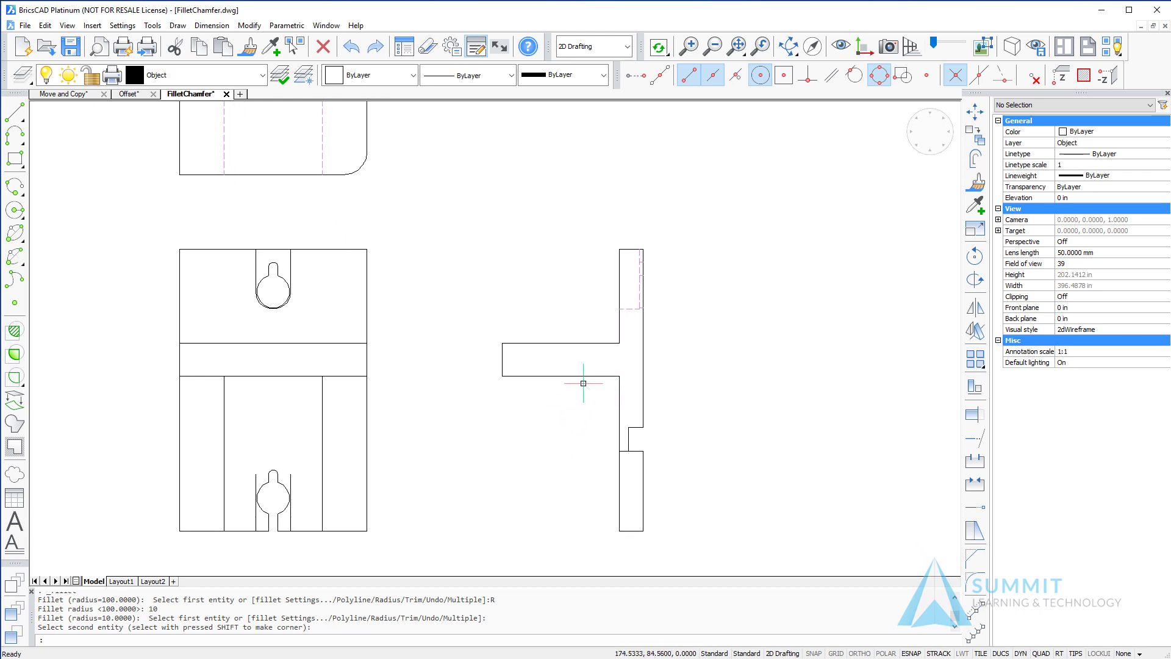
{"action": "right_click", "coordinate": [782, 251]}
- With No trim and radius 50, add an arc from the arm's bottom line to the vertical edge
{"action": "left_click", "coordinate": [776, 258]}
{"action": "right_click", "coordinate": [783, 251]}
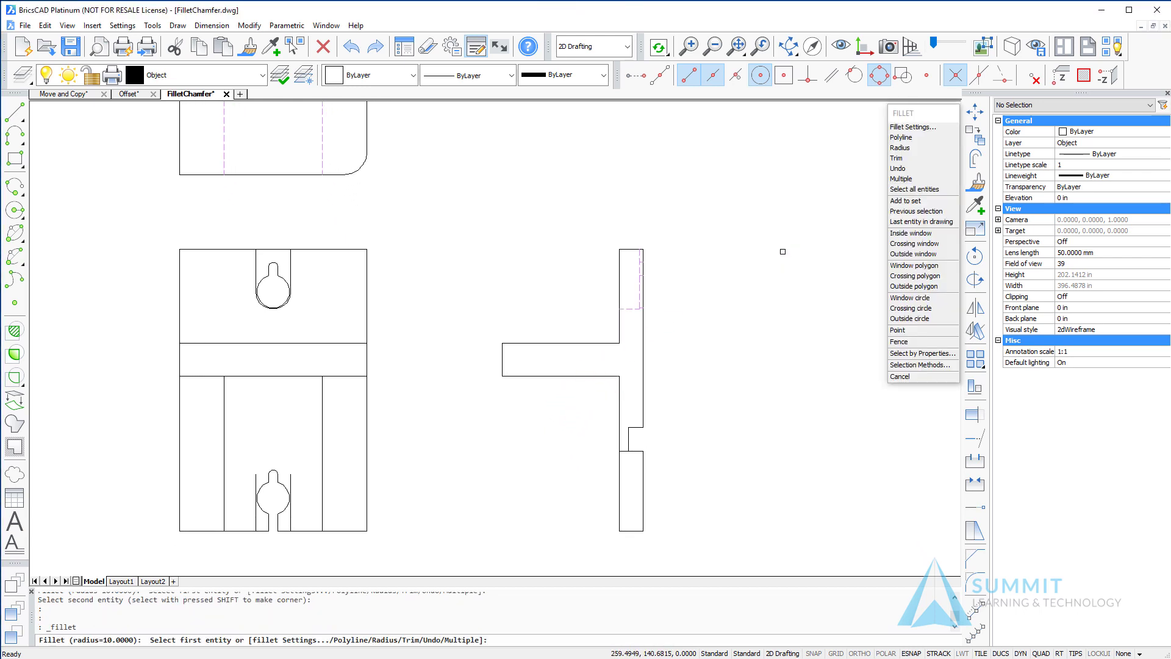
{"action": "left_click", "coordinate": [912, 158]}
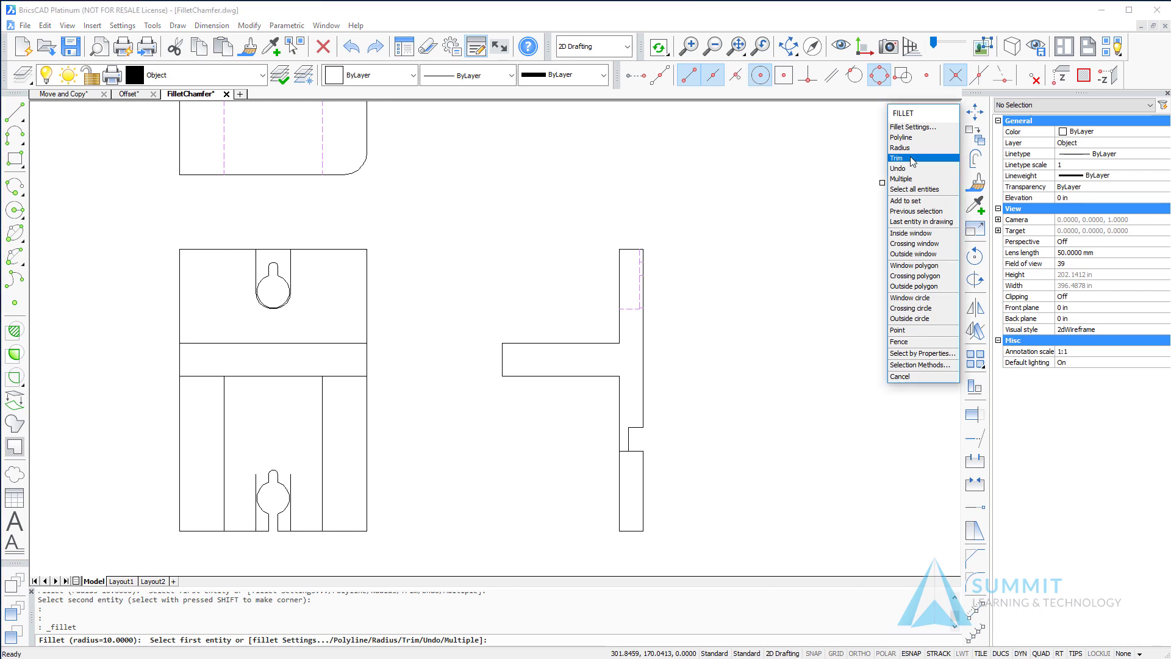
{"action": "left_click", "coordinate": [946, 137]}
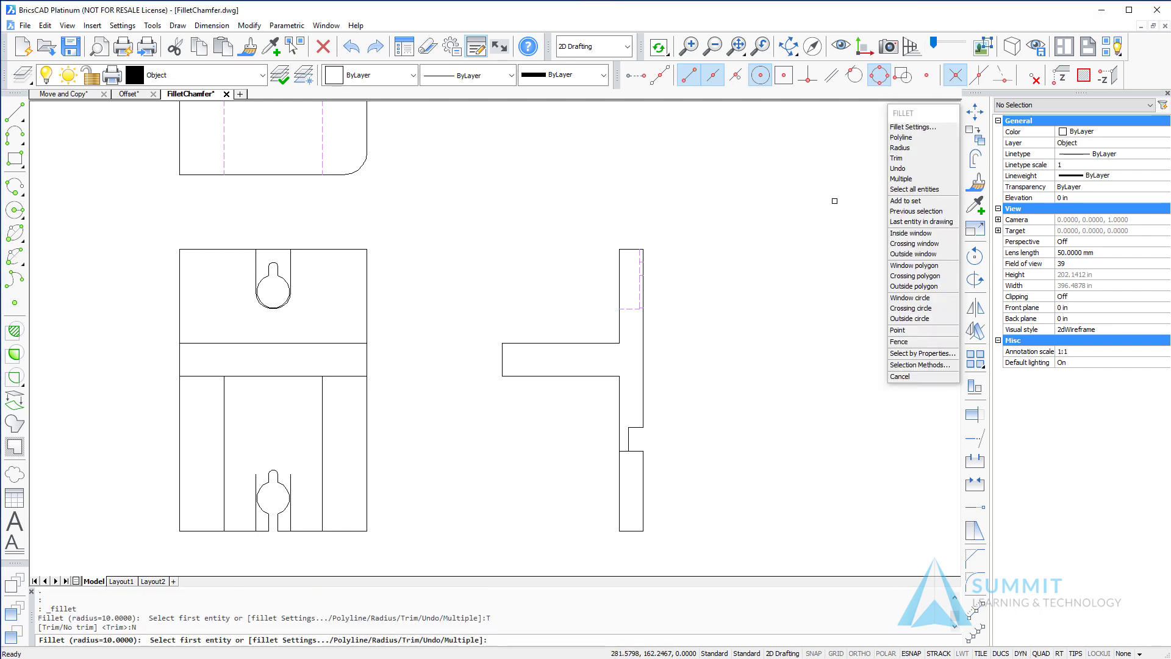
{"action": "left_click", "coordinate": [912, 149]}
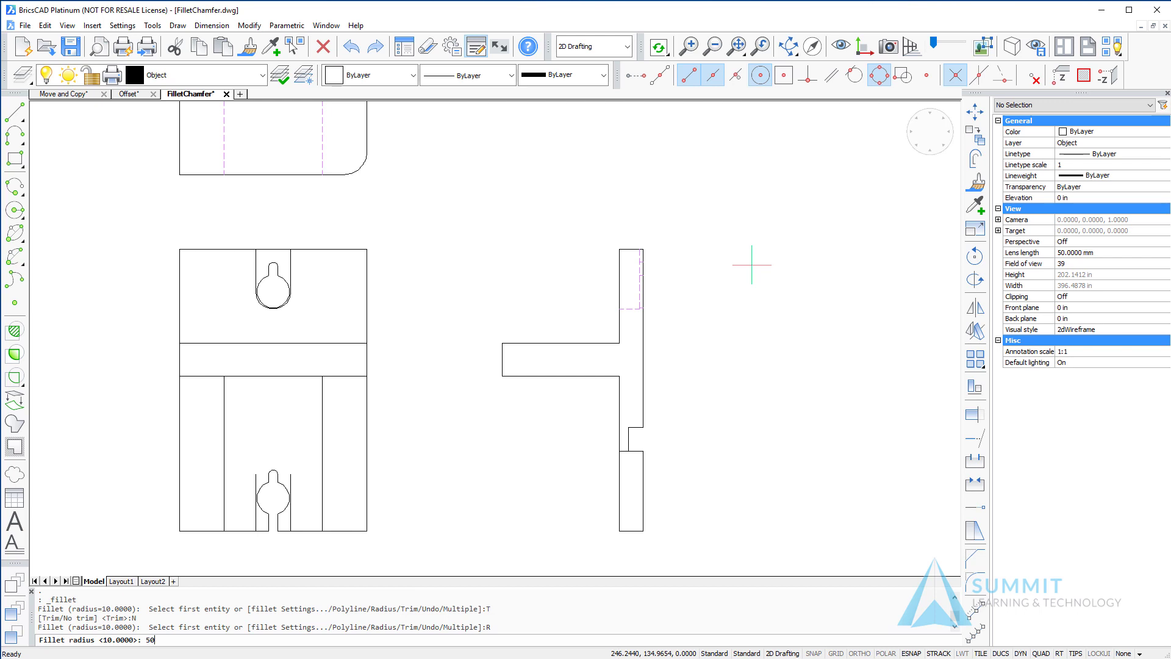
{"action": "key", "text": "Return"}
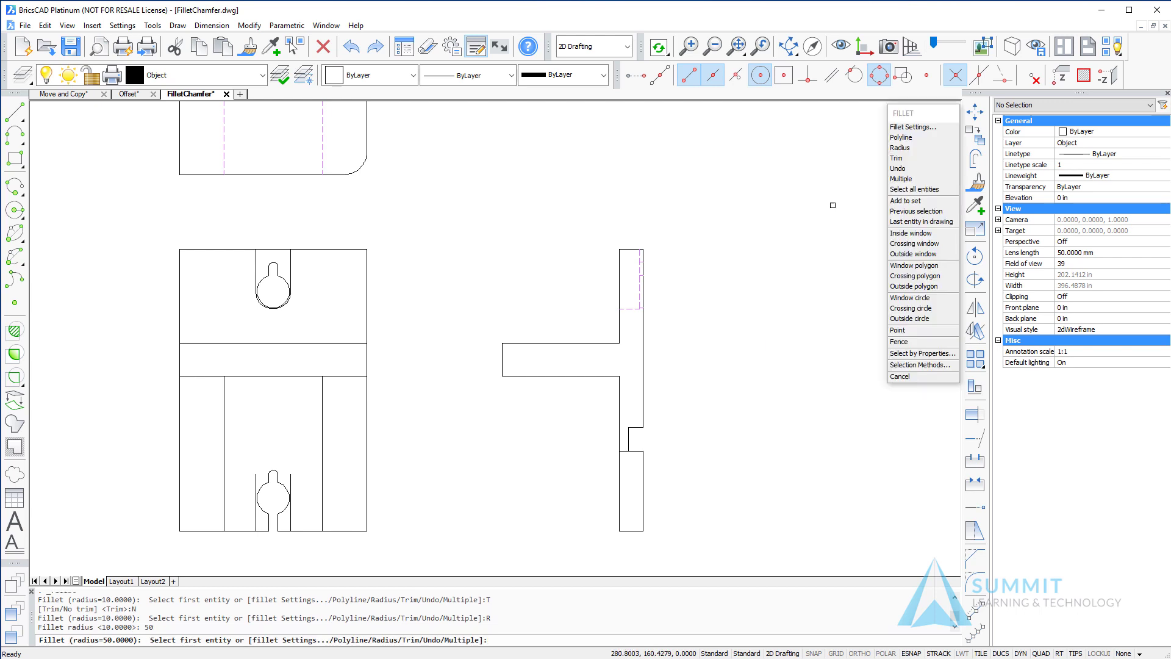
{"action": "left_click", "coordinate": [602, 376]}
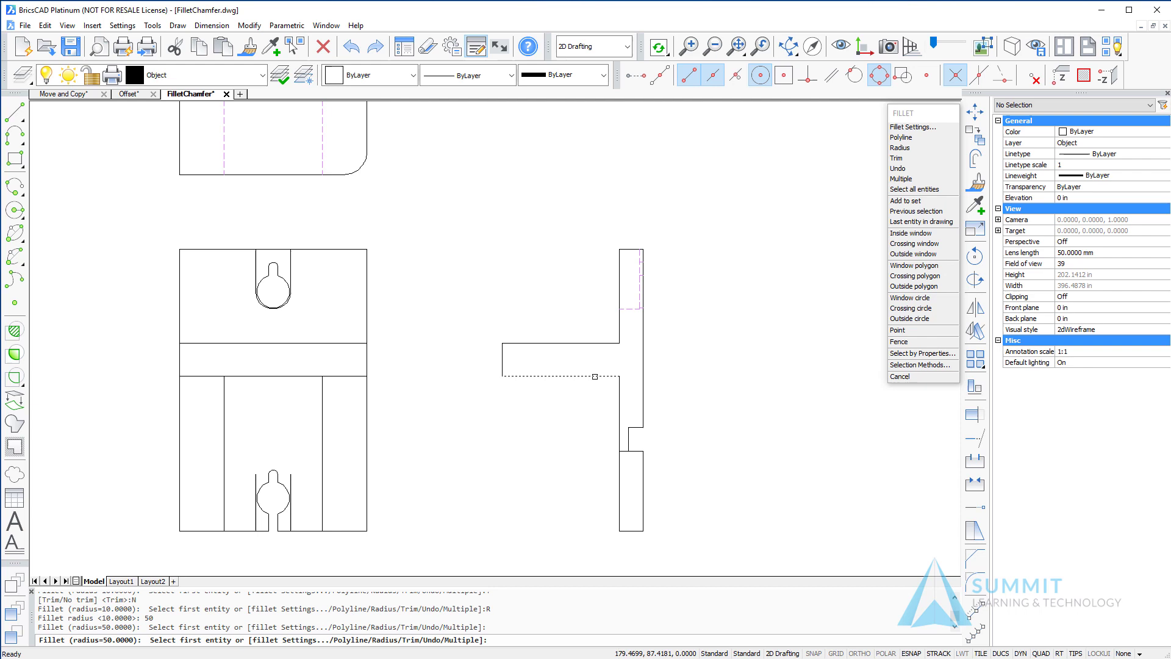
{"action": "left_click", "coordinate": [619, 400]}
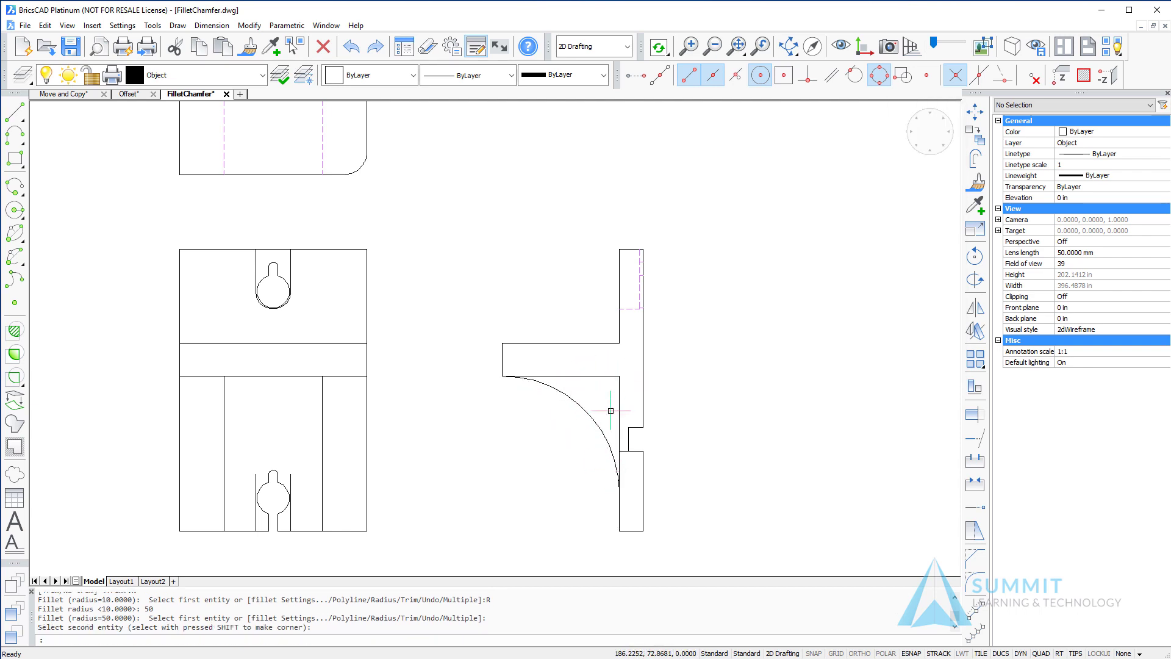
- Turn fillet trimming back on, set radius 10, and round the horizontal-to-vertical line corner
{"action": "right_click", "coordinate": [768, 332]}
{"action": "left_click", "coordinate": [908, 358]}
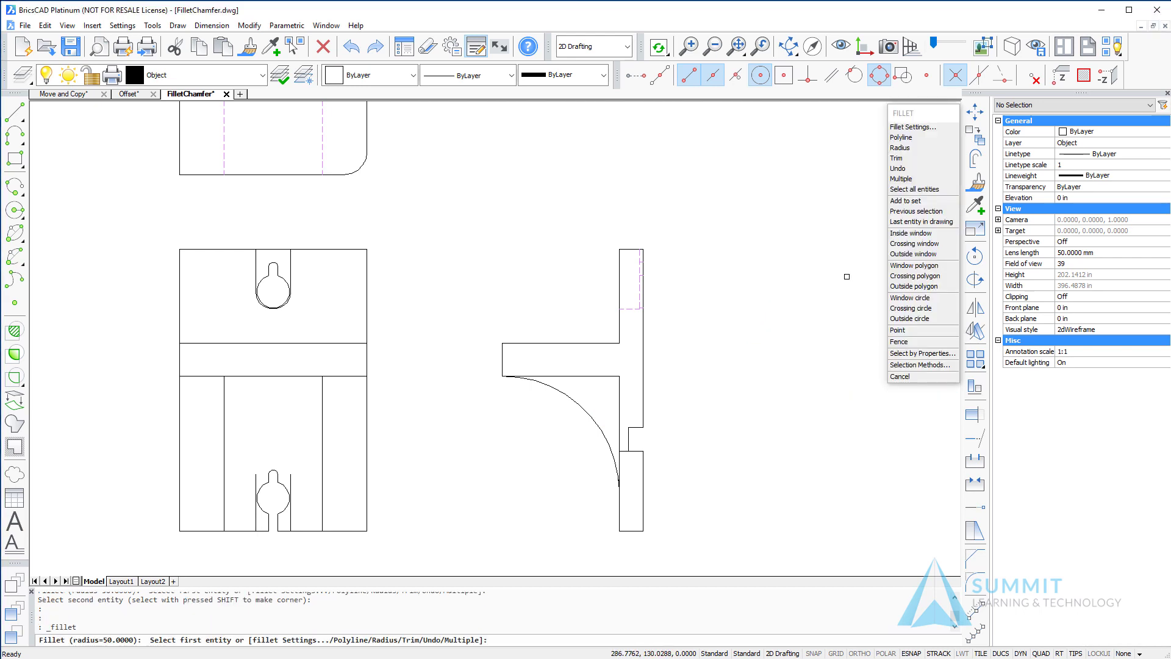
{"action": "left_click", "coordinate": [897, 158]}
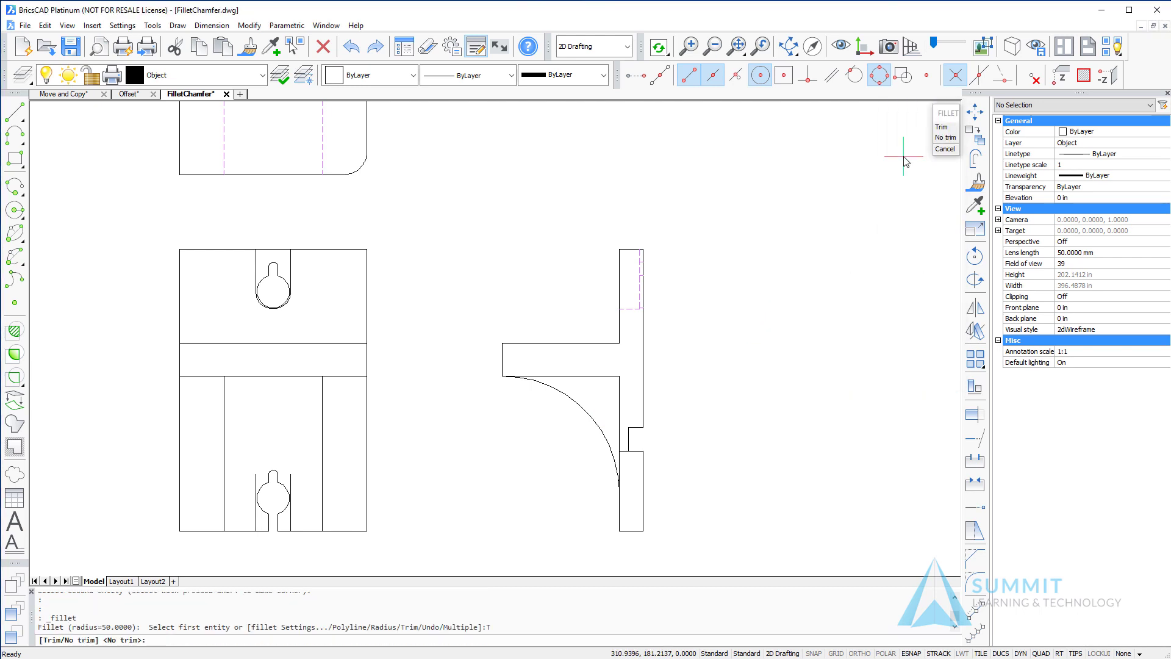
{"action": "left_click", "coordinate": [943, 128]}
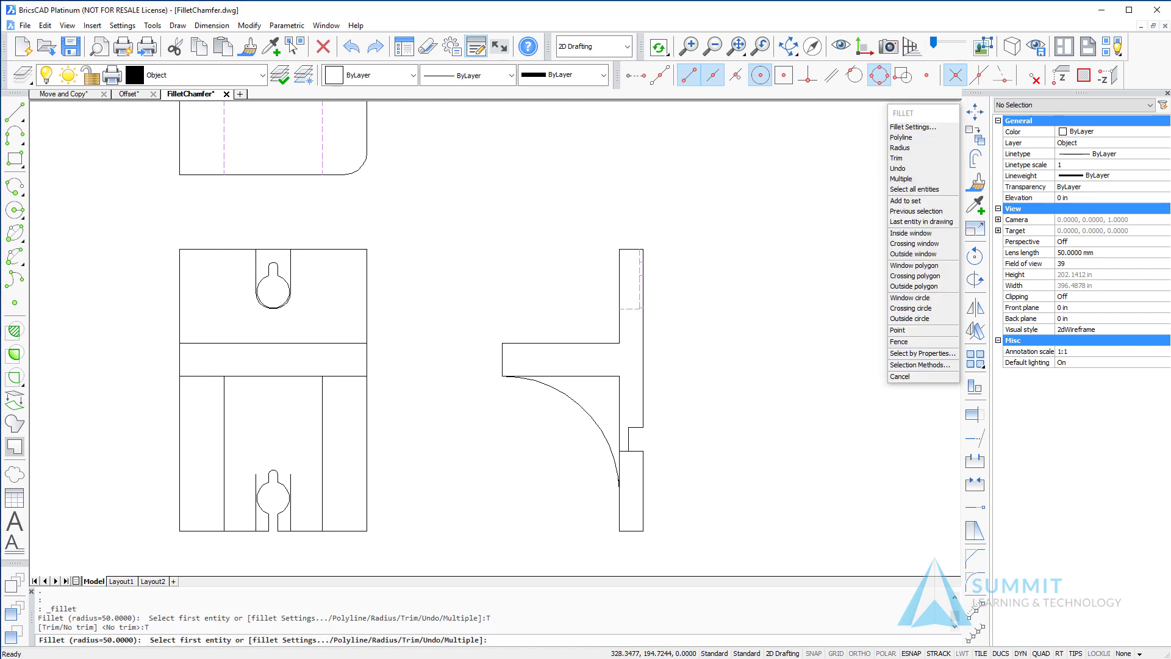
{"action": "left_click", "coordinate": [912, 148]}
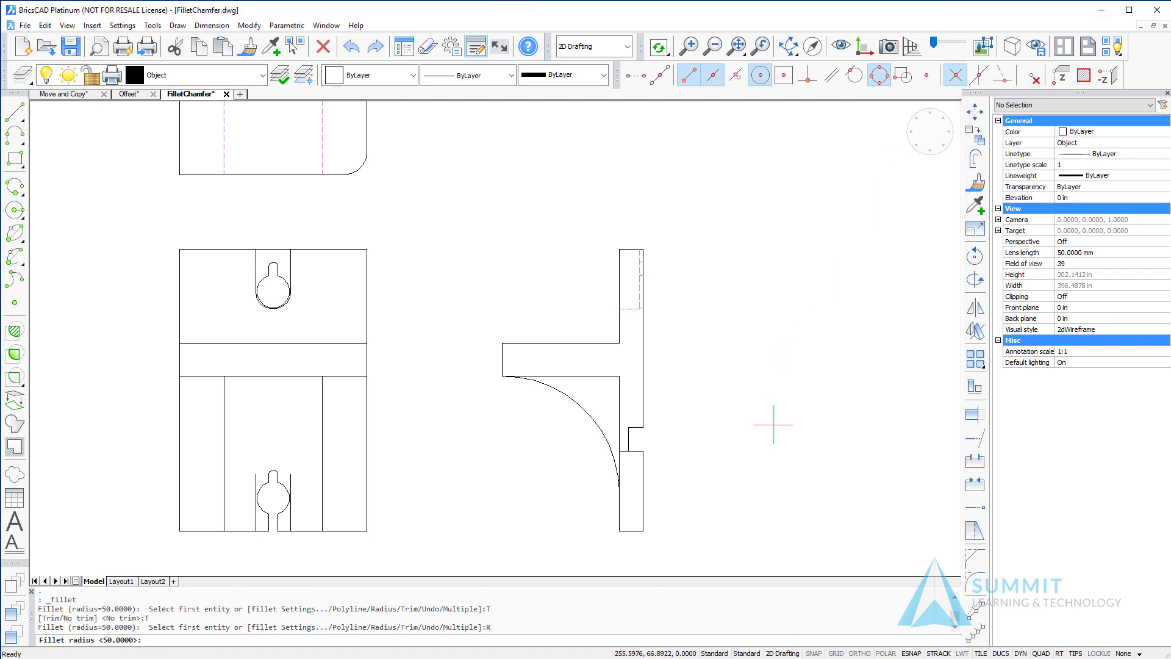
{"action": "key", "text": "Return"}
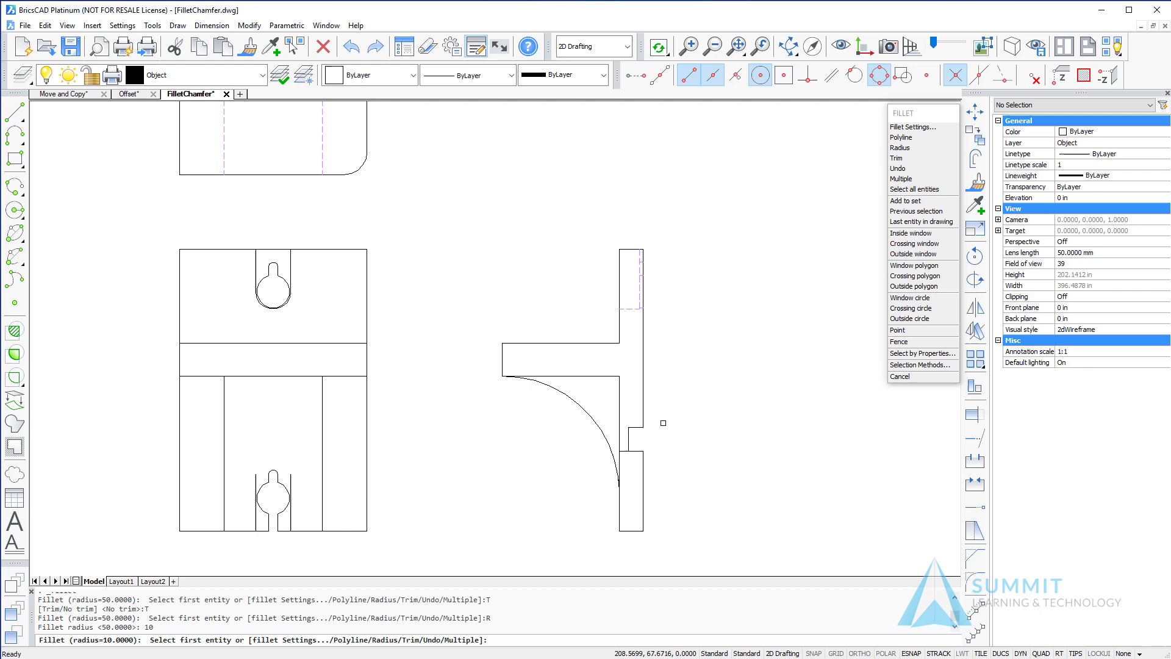
{"action": "left_click", "coordinate": [609, 377]}
{"action": "left_click", "coordinate": [620, 394]}
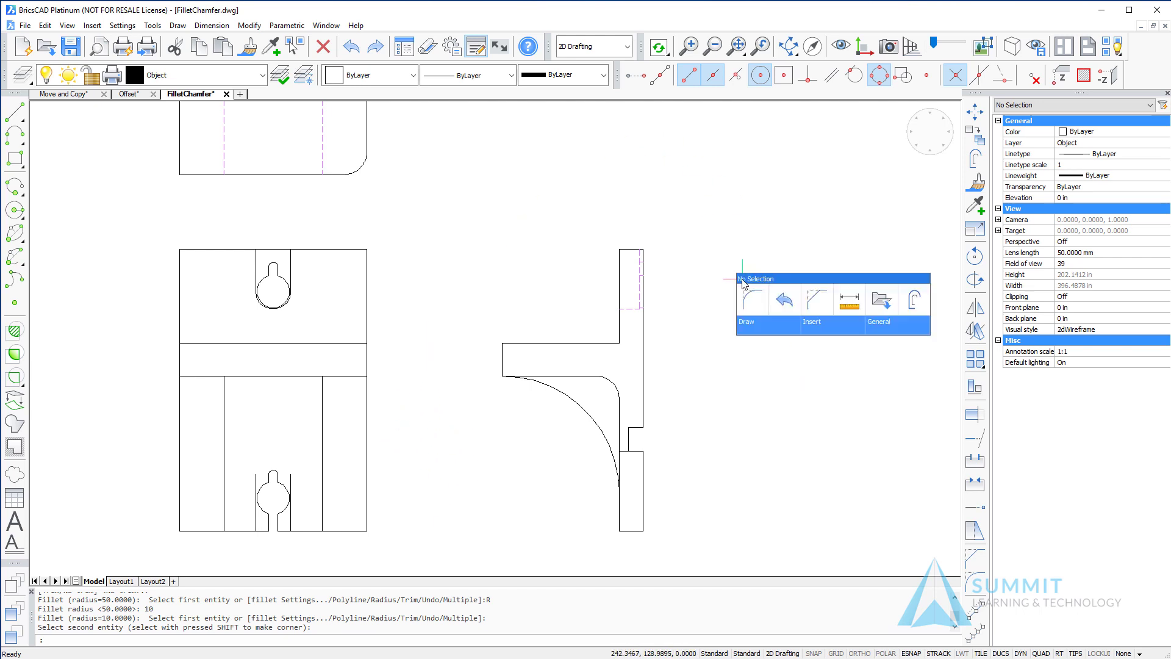
- Fillet the whole front-view rectangle as a polyline with radius 5, rounding all four corners
{"action": "left_click", "coordinate": [878, 299]}
{"action": "right_click", "coordinate": [878, 299]}
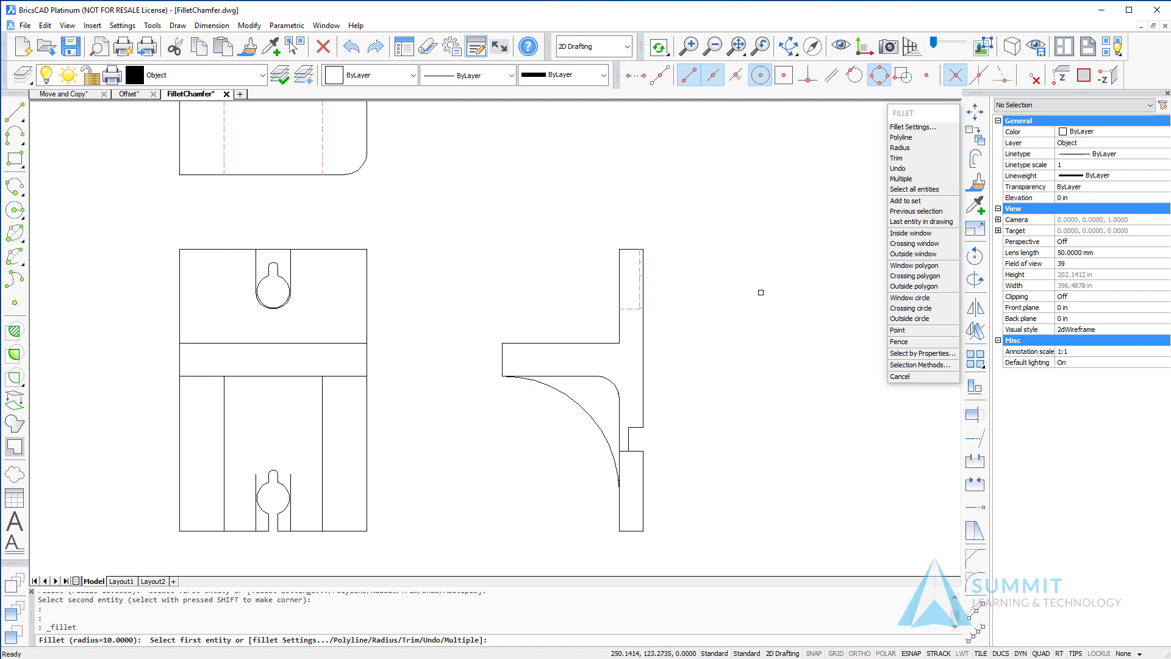
{"action": "left_click", "coordinate": [905, 148]}
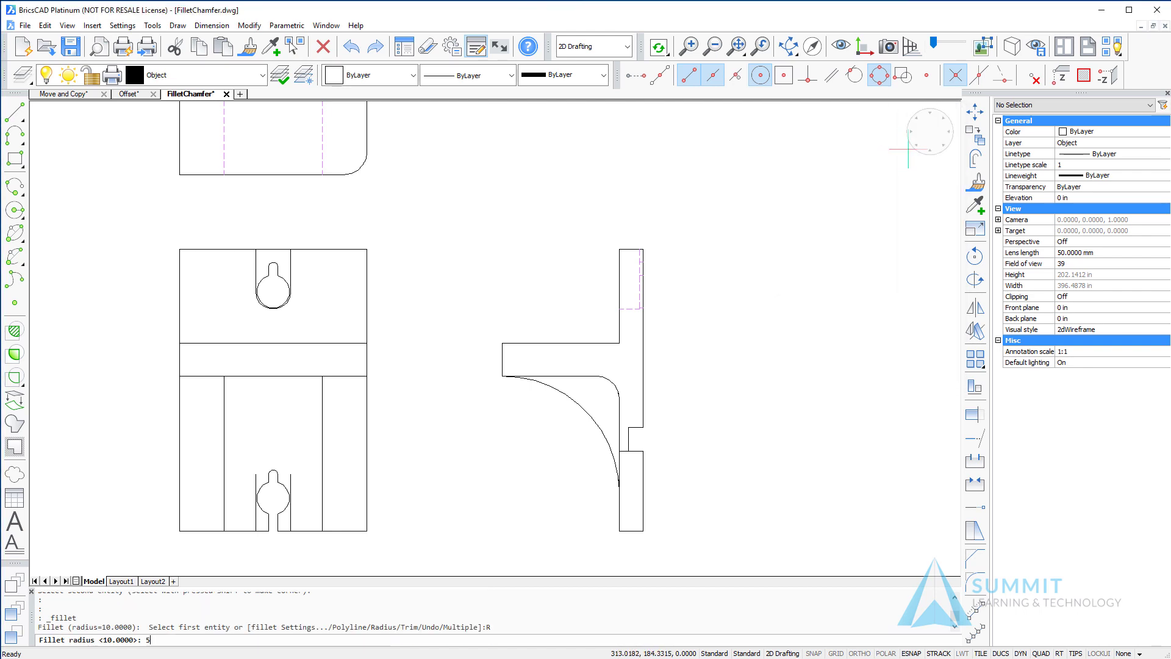
{"action": "type", "text": "5"}
{"action": "key", "text": "Return"}
{"action": "right_click", "coordinate": [908, 148]}
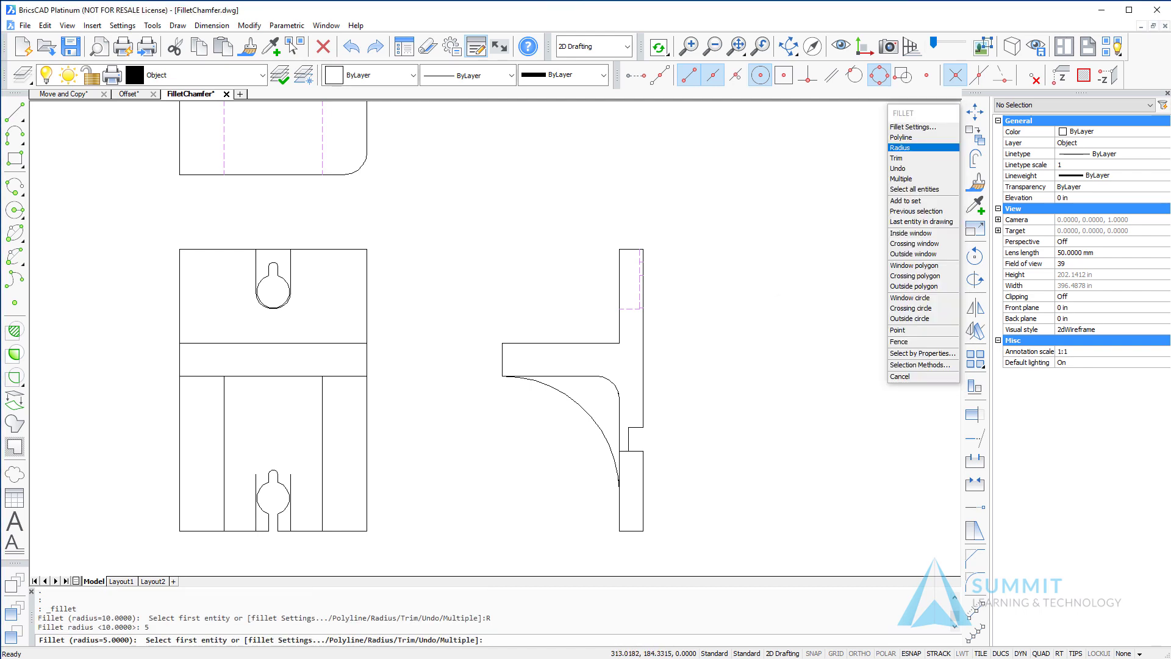
{"action": "left_click", "coordinate": [903, 137]}
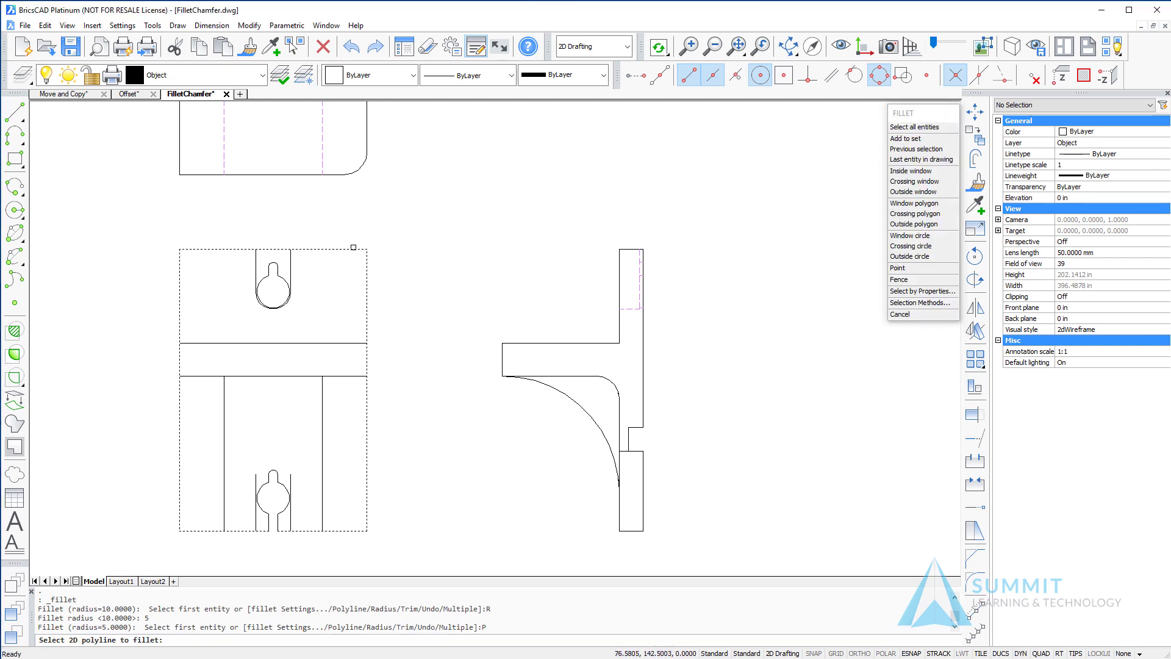
{"action": "left_click", "coordinate": [351, 249]}
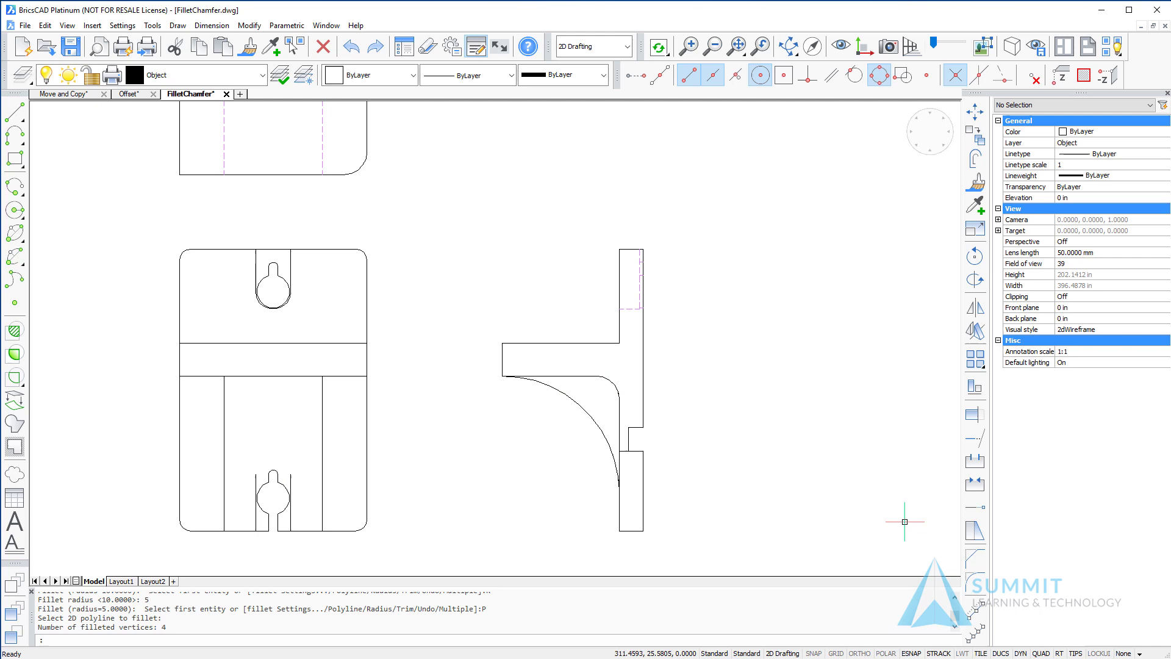
- Fillet the lower slot's left and right side lines into a rounded end over the keyhole circle
{"action": "right_click", "coordinate": [794, 229]}
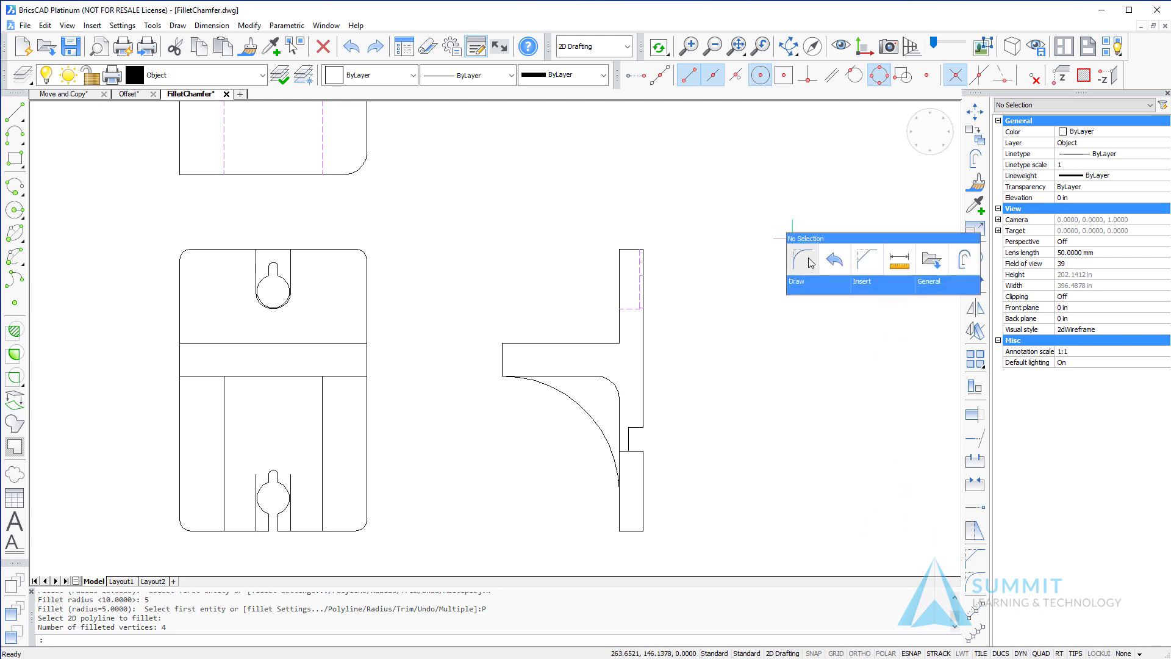
{"action": "left_click", "coordinate": [811, 262]}
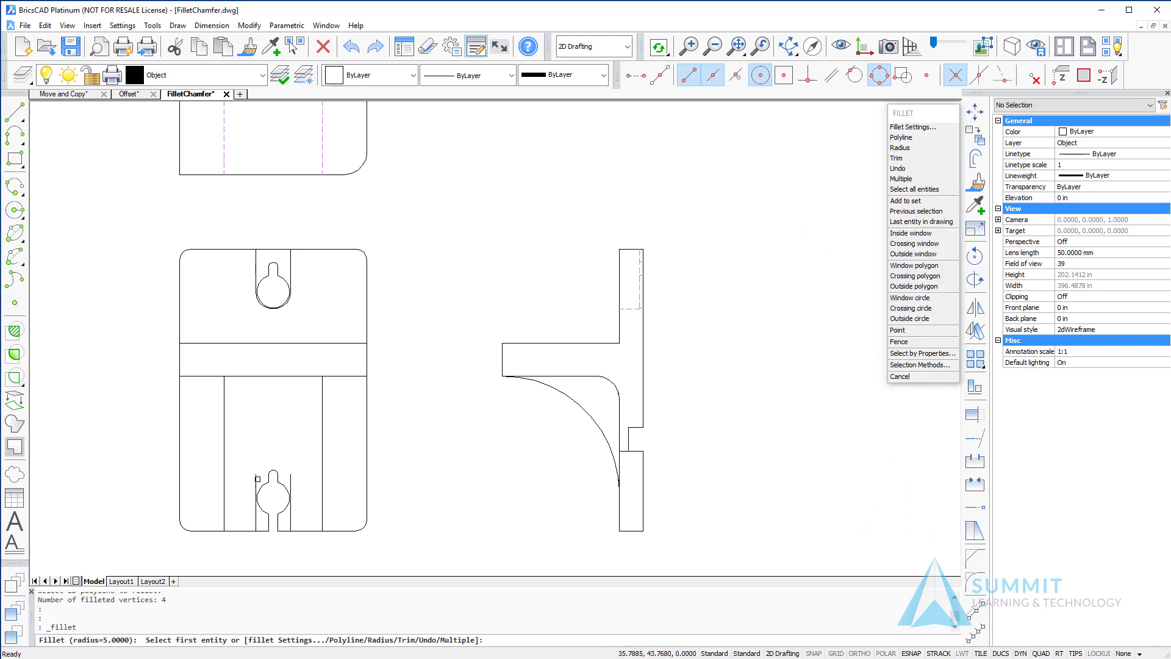
{"action": "left_click", "coordinate": [256, 479]}
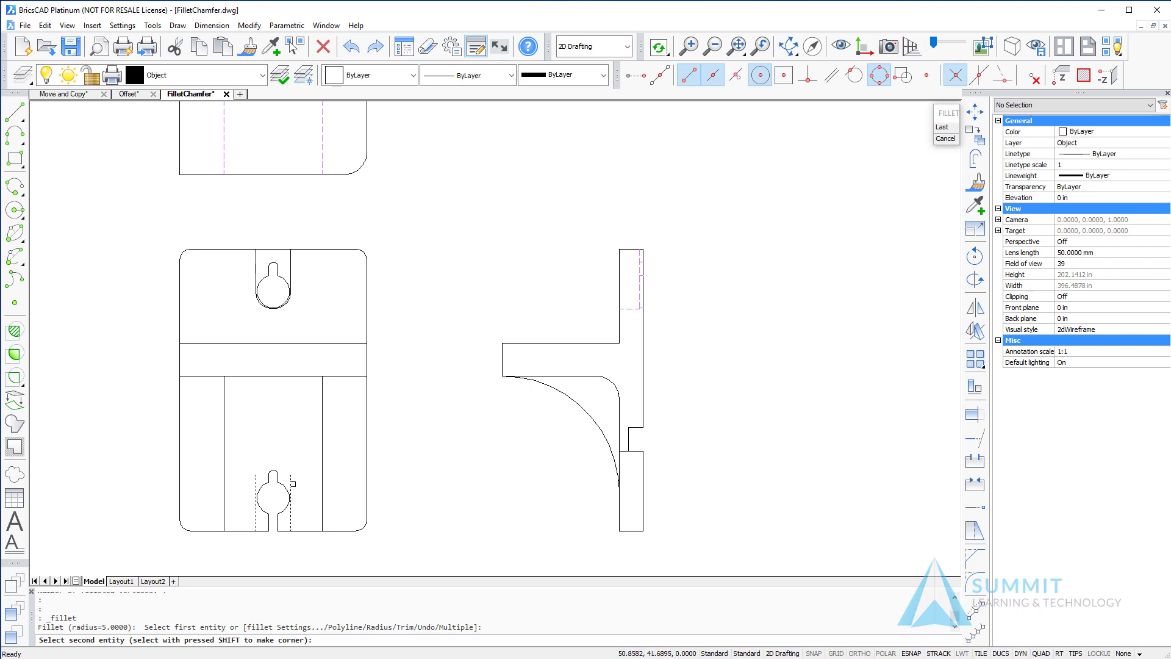
{"action": "left_click", "coordinate": [288, 481]}
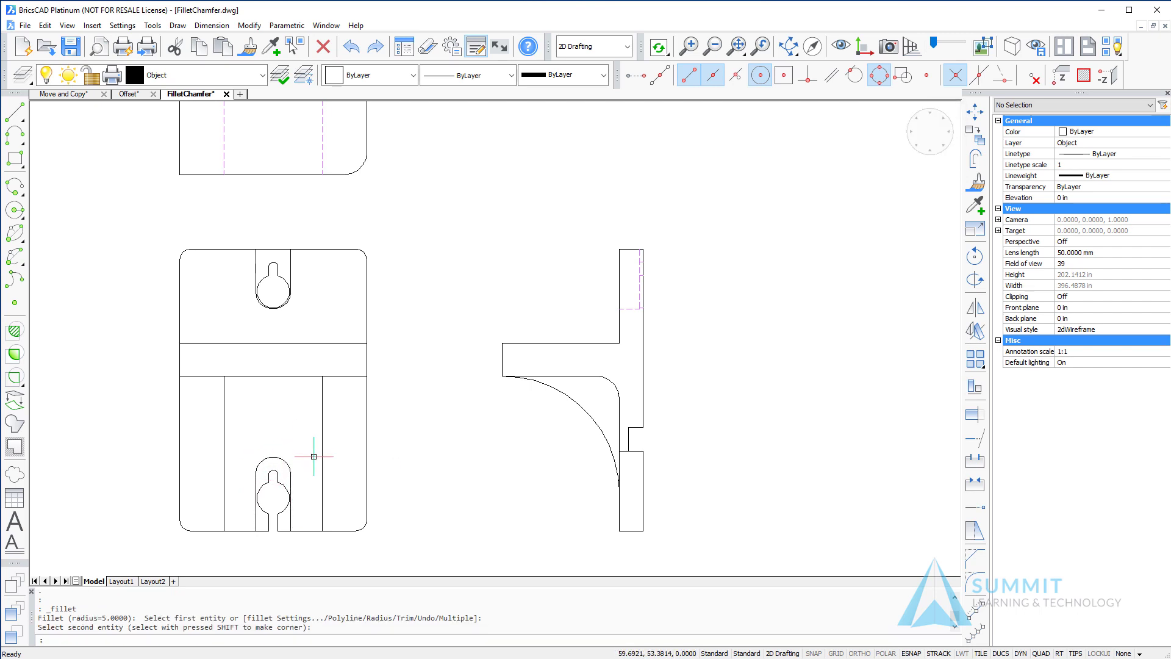
{"action": "key", "text": "ctrl+z"}
{"action": "key", "text": "ctrl+y"}
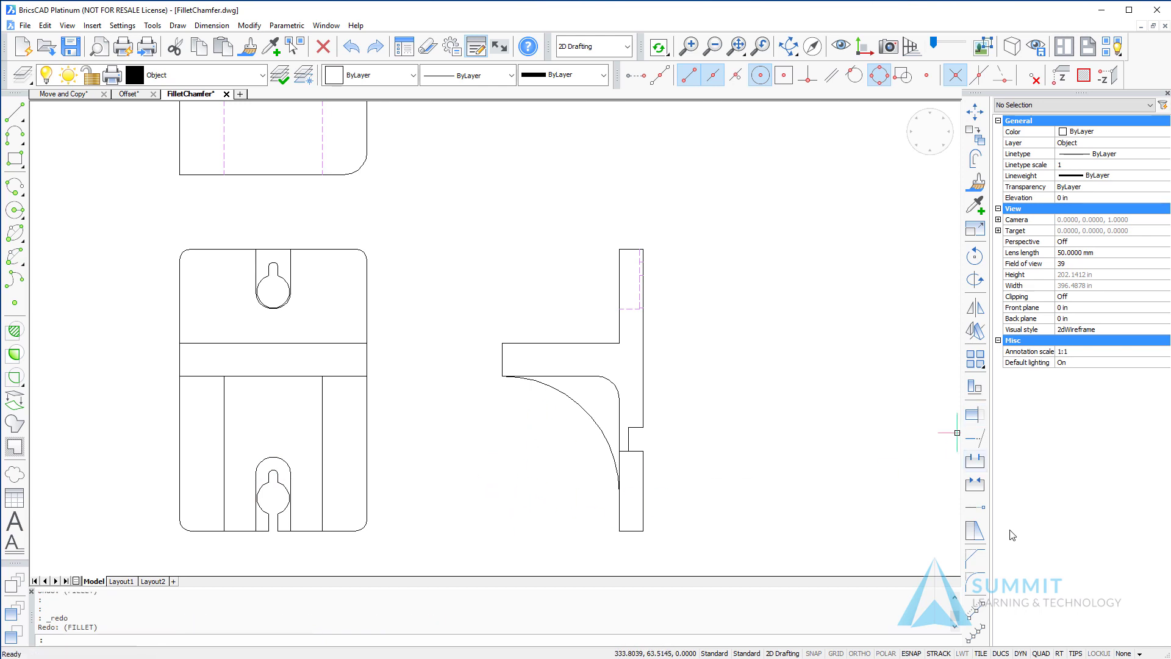
{"action": "left_click", "coordinate": [977, 583]}
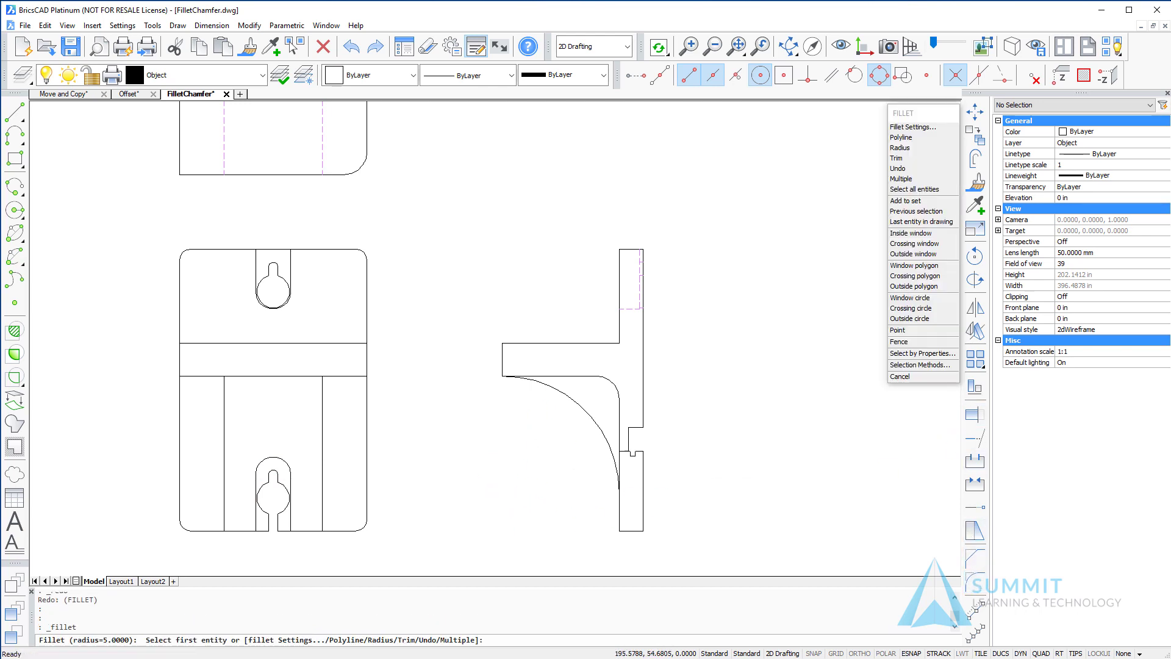
{"action": "left_click", "coordinate": [629, 441]}
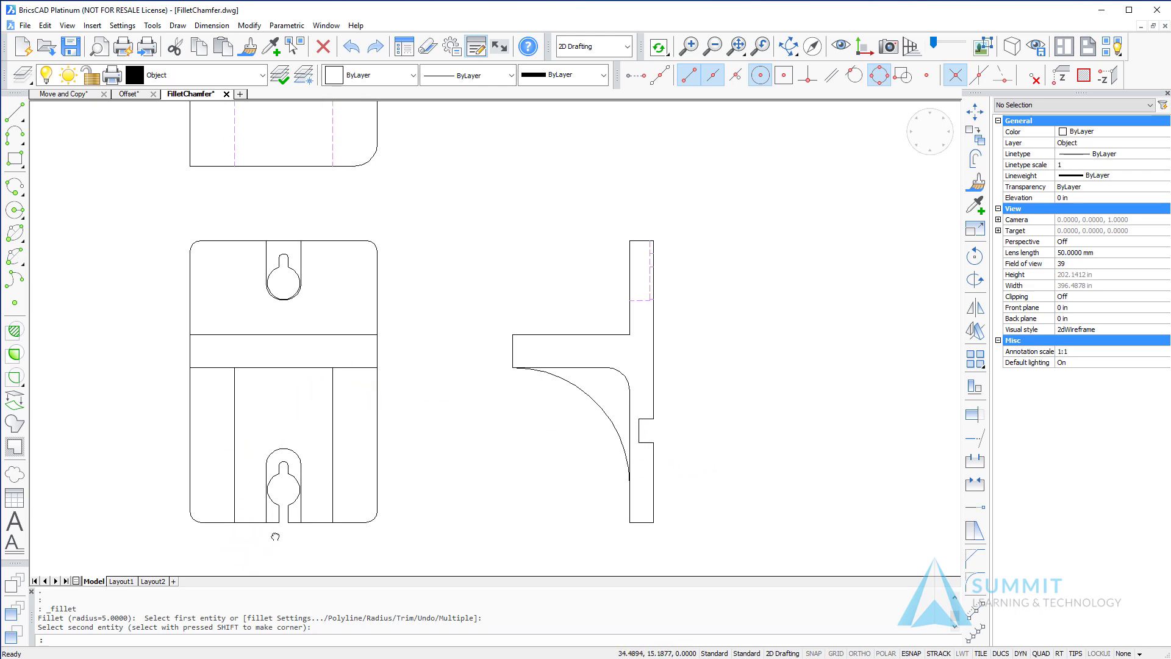
- Set the chamfer distances to 3 and 5
{"action": "scroll", "coordinate": [234, 565], "scroll_direction": "up", "scroll_amount": 3}
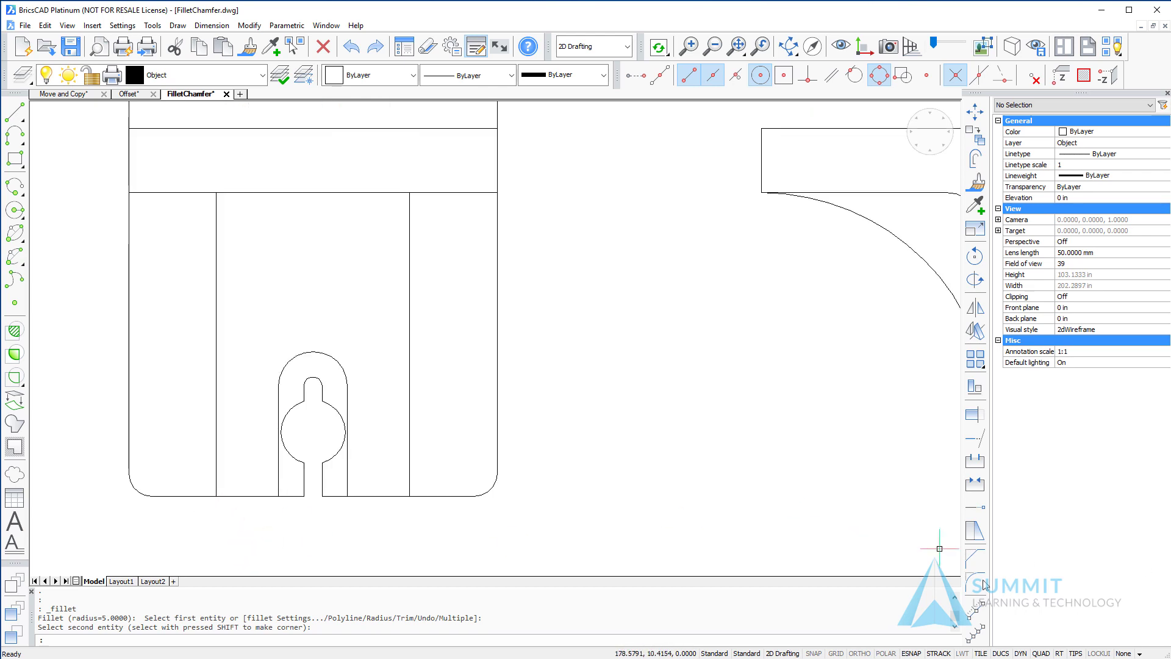
{"action": "left_click", "coordinate": [975, 557]}
{"action": "left_click", "coordinate": [915, 159]}
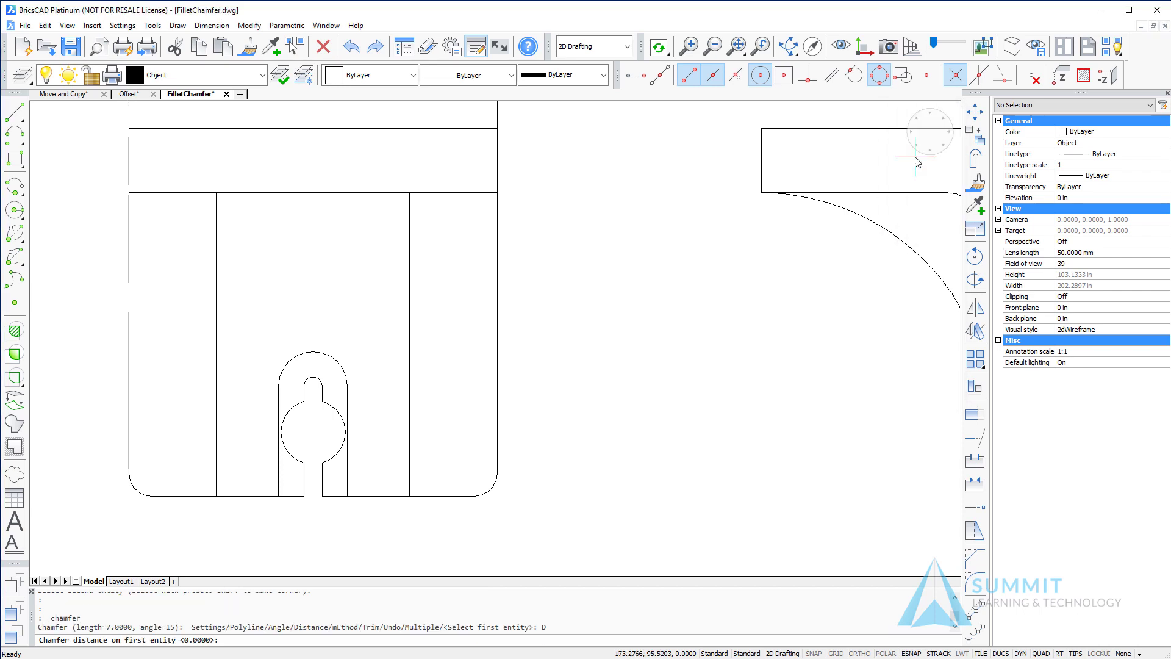
{"action": "type", "text": "3"}
{"action": "key", "text": "Return"}
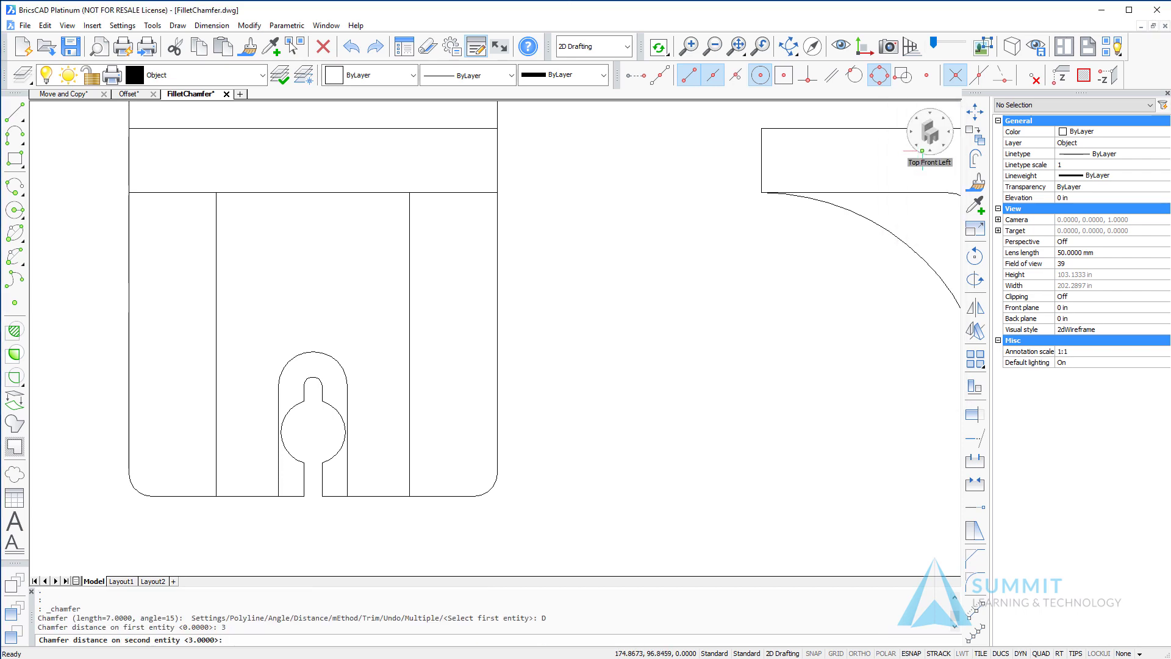
{"action": "type", "text": "5"}
{"action": "key", "text": "Return"}
{"action": "right_click", "coordinate": [923, 150]}
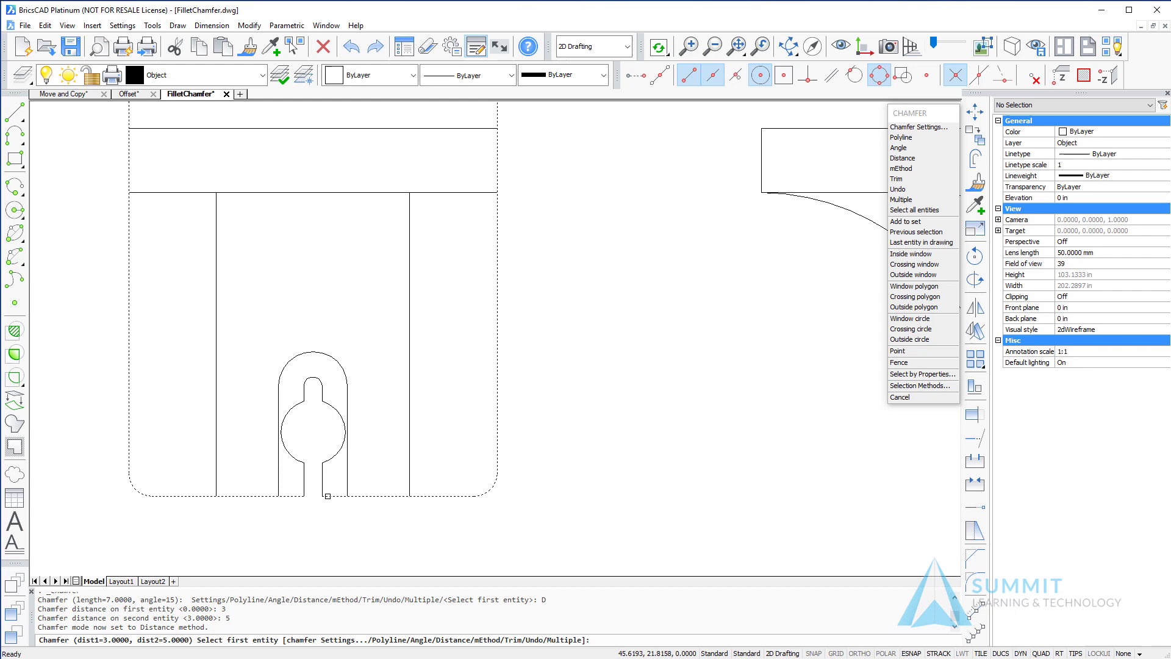
- Chamfer both bottom corners where the outline's bottom edge meets the slot's sides
{"action": "left_click", "coordinate": [327, 497]}
{"action": "left_click", "coordinate": [322, 469]}
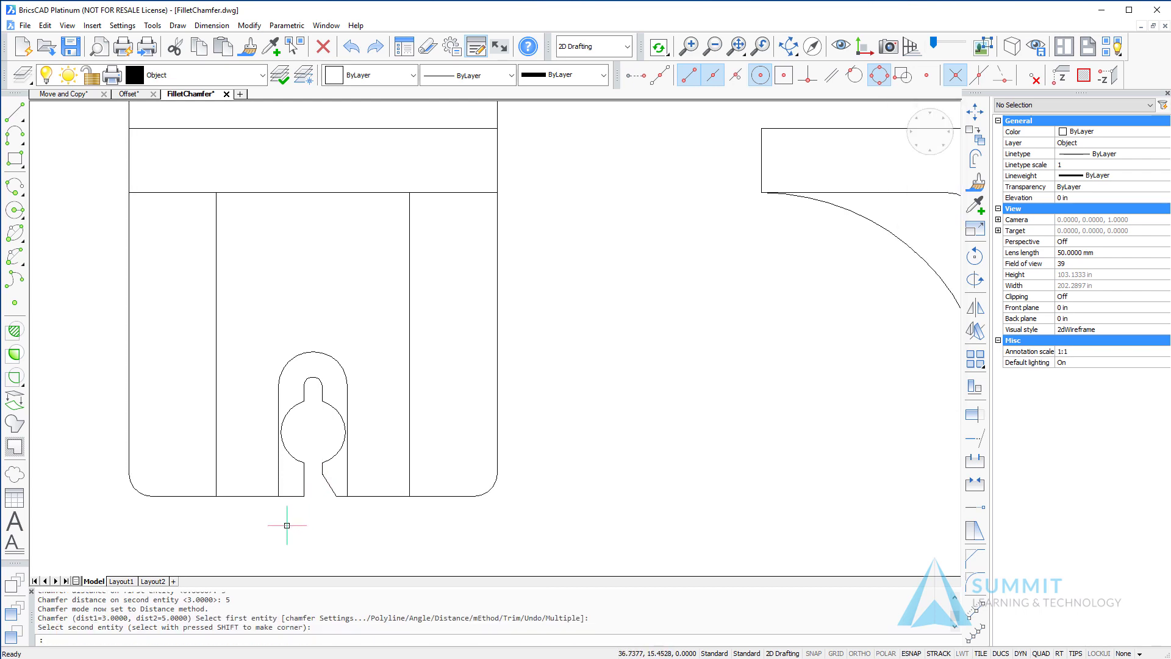
{"action": "key", "text": "Return"}
{"action": "left_click", "coordinate": [286, 496]}
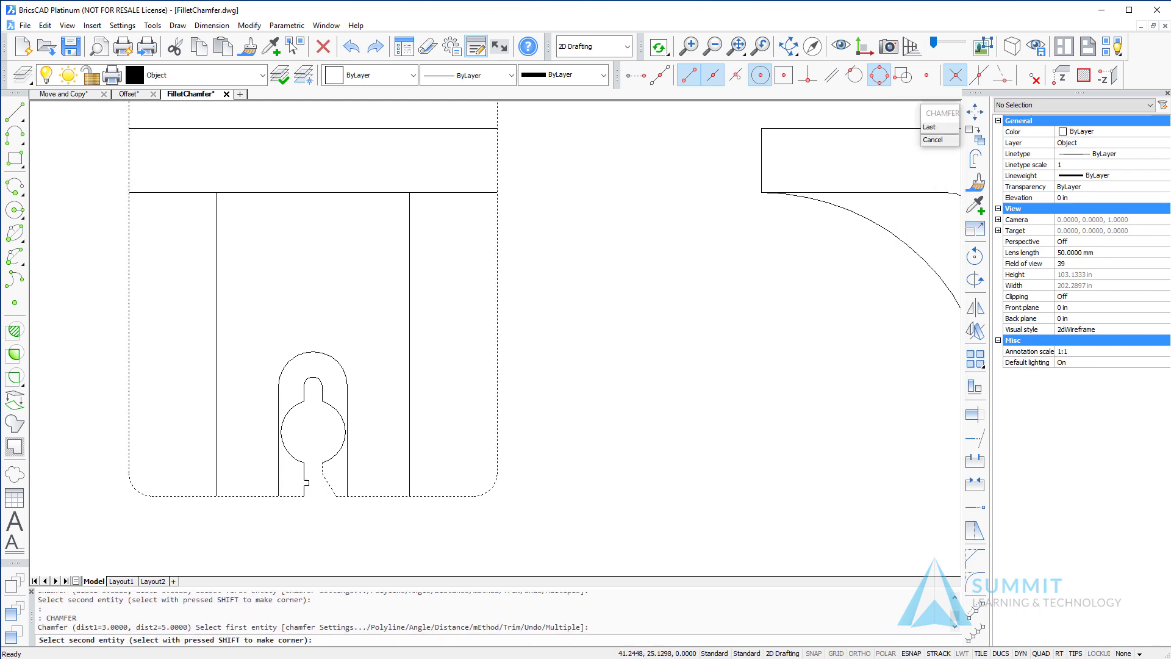
{"action": "left_click", "coordinate": [305, 477]}
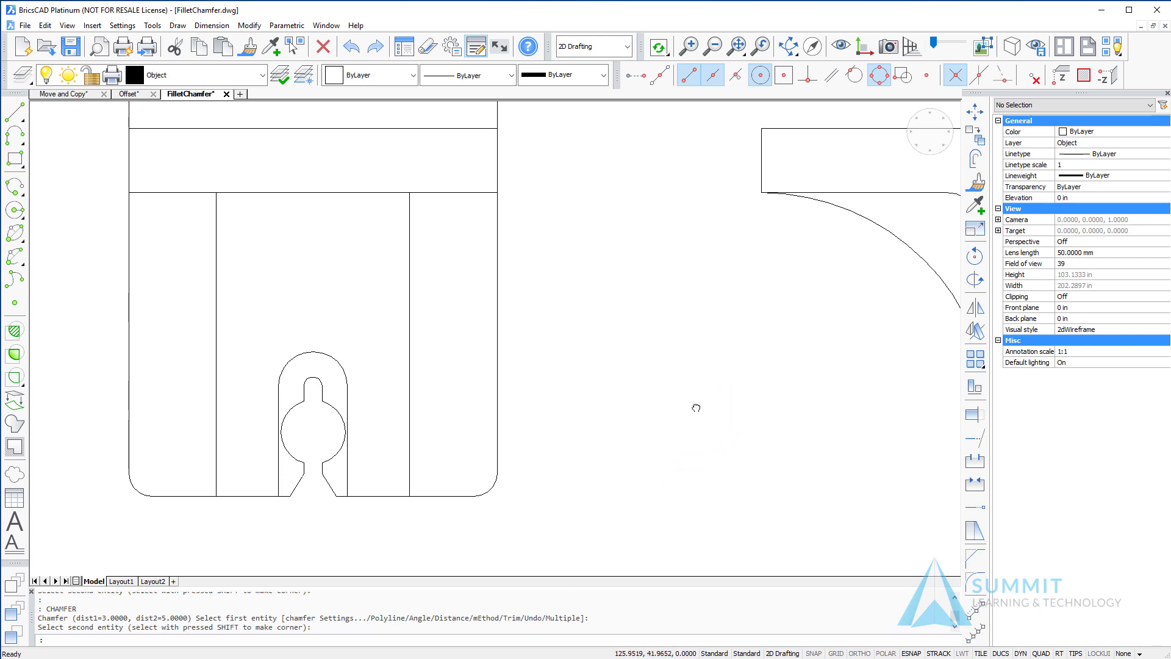
{"action": "middle_click_drag", "start_coordinate": [696, 405], "coordinate": [387, 405]}
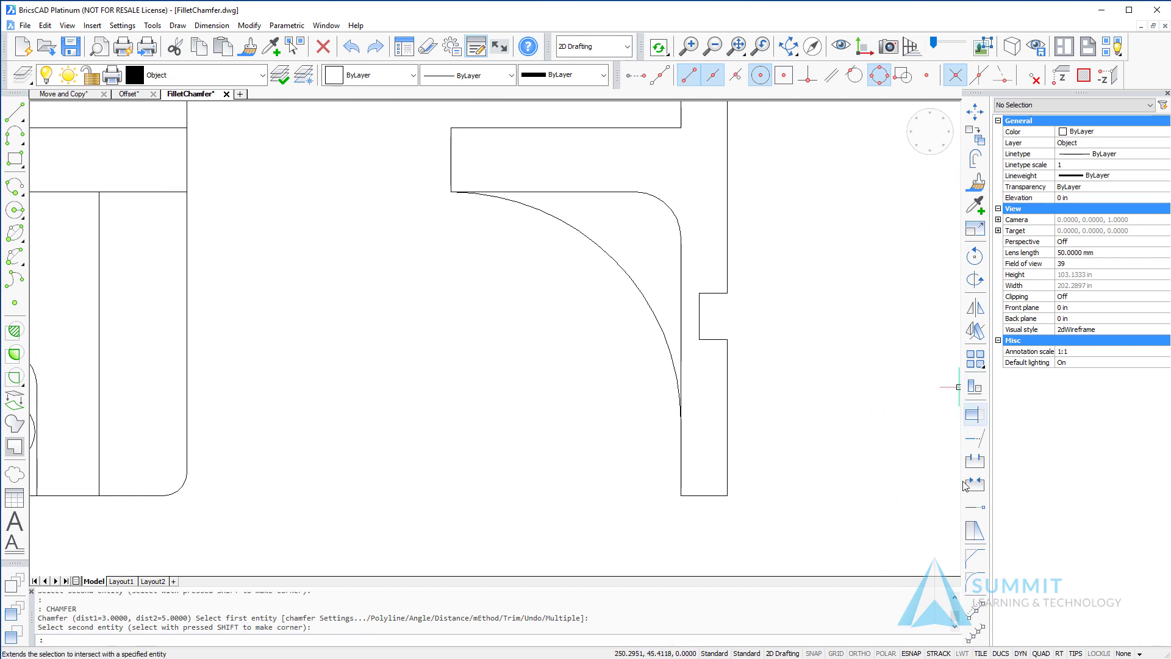
- Switch Chamfer to the angle method with length 5 and an 18-degree angle
{"action": "key", "text": "Return"}
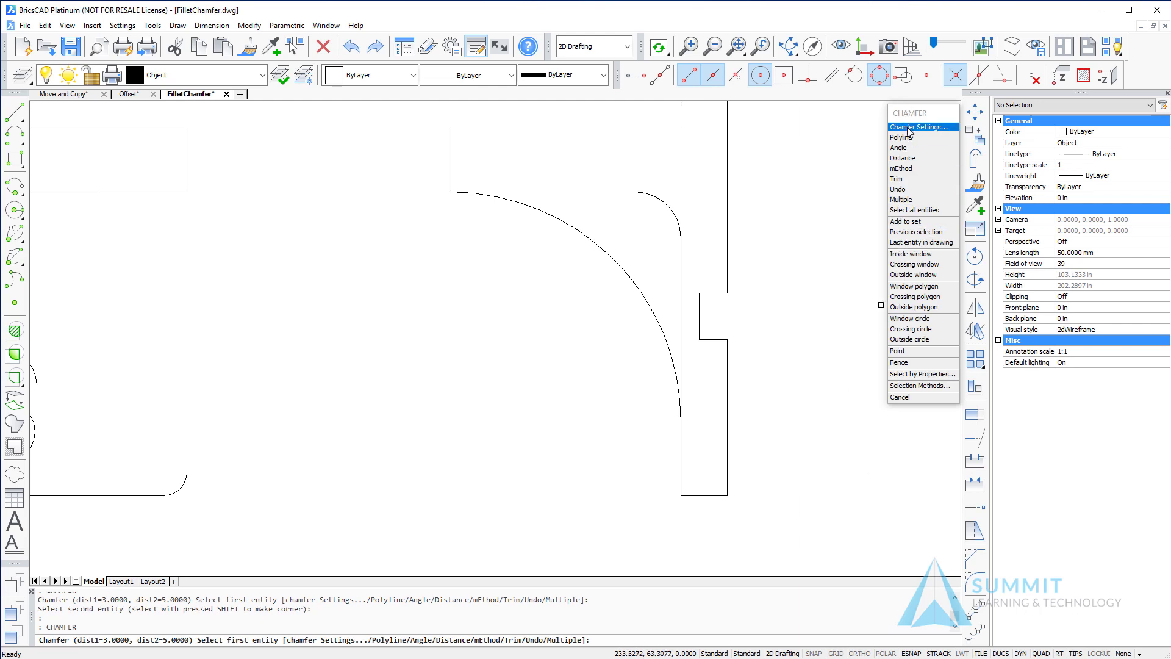
{"action": "left_click", "coordinate": [905, 150]}
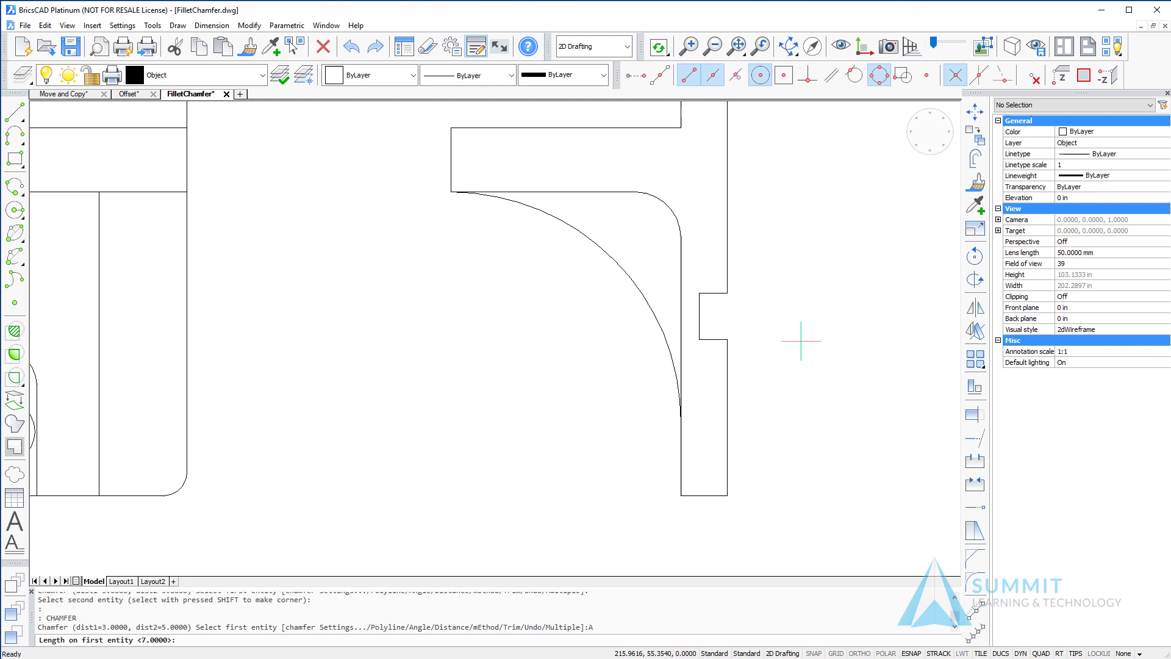
{"action": "type", "text": "5"}
{"action": "key", "text": "Return"}
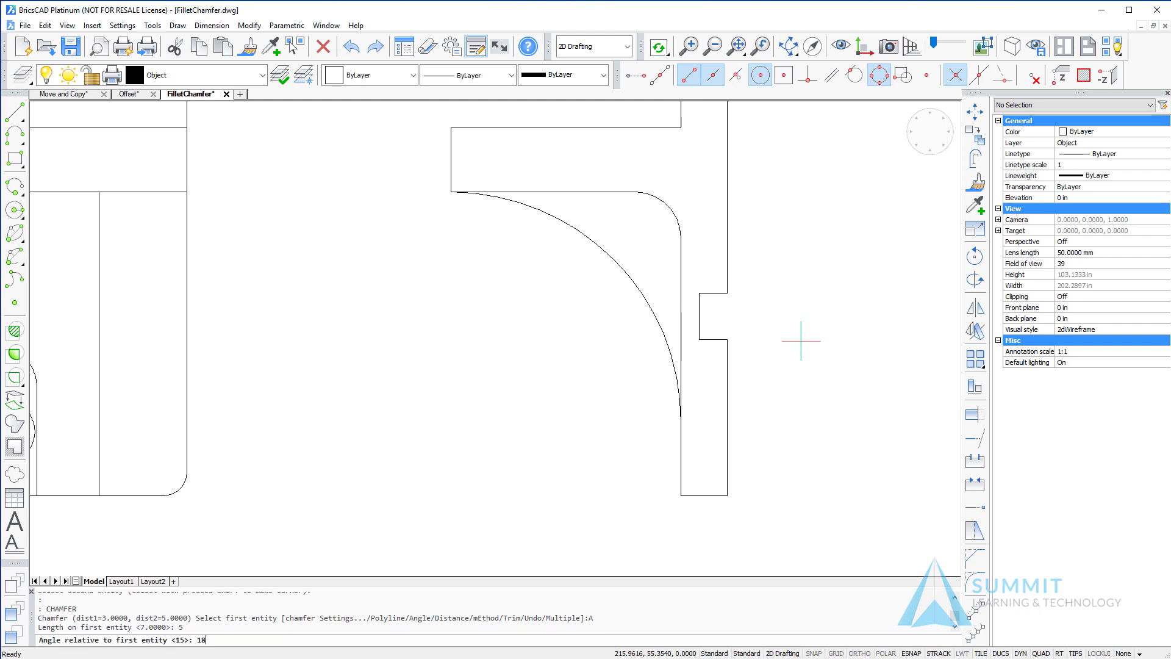
{"action": "type", "text": "18"}
{"action": "key", "text": "Return"}
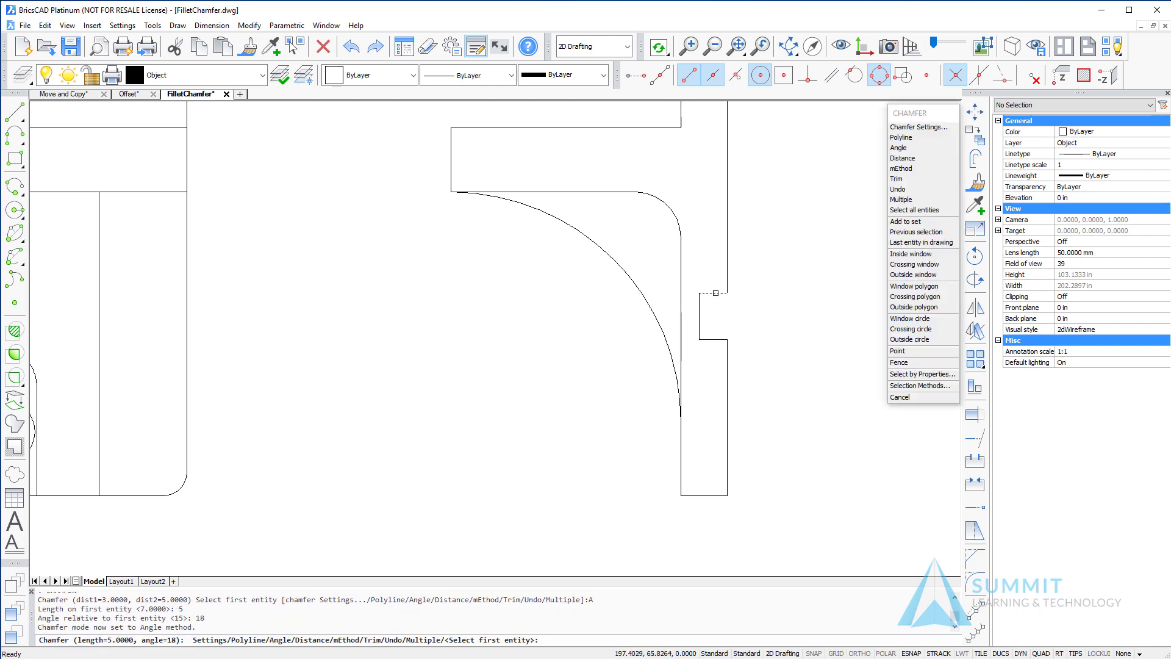
- Chamfer the side view notch's upper and lower corners
{"action": "left_click", "coordinate": [711, 293]}
{"action": "left_click", "coordinate": [727, 279]}
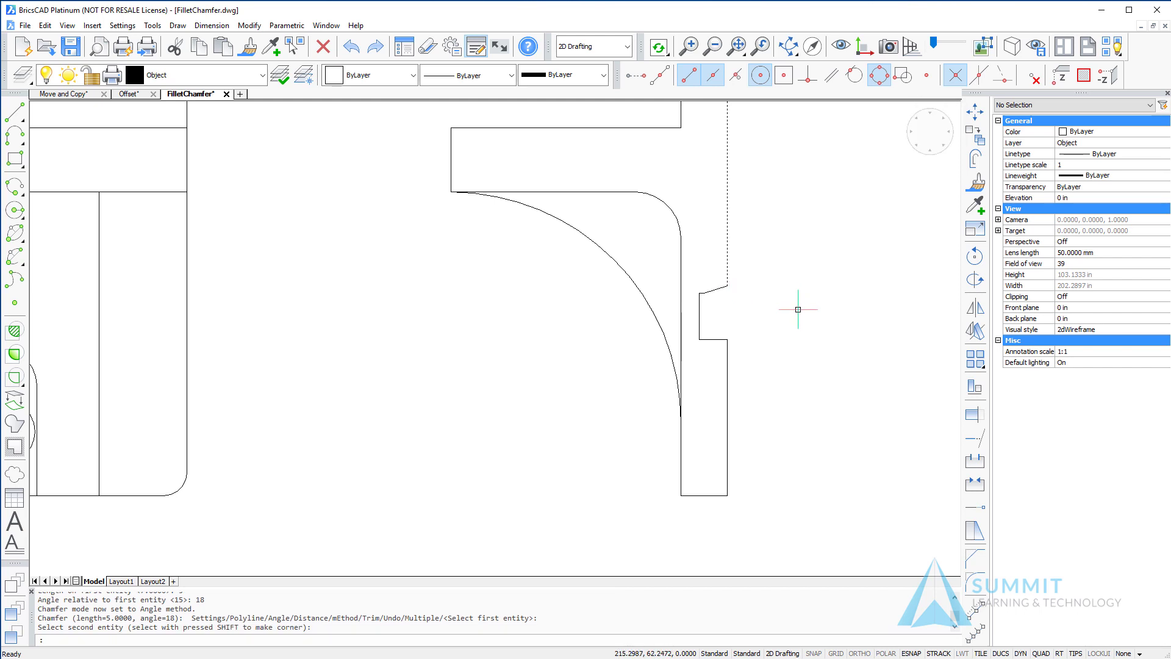
{"action": "key", "text": "Return"}
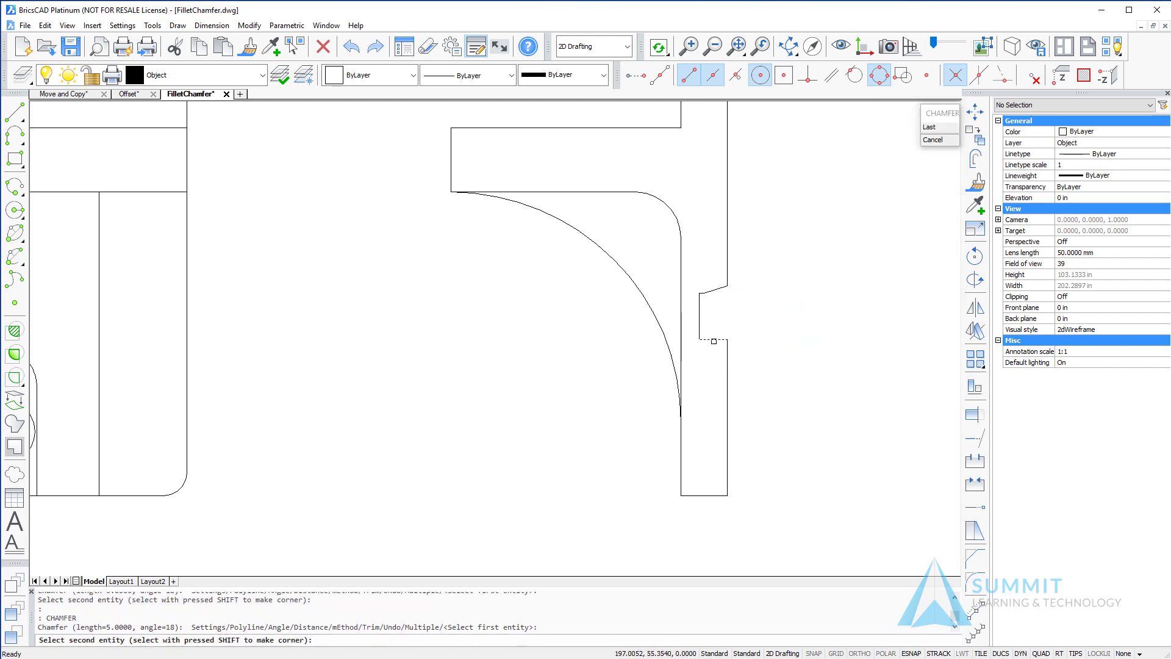
{"action": "left_click", "coordinate": [729, 358]}
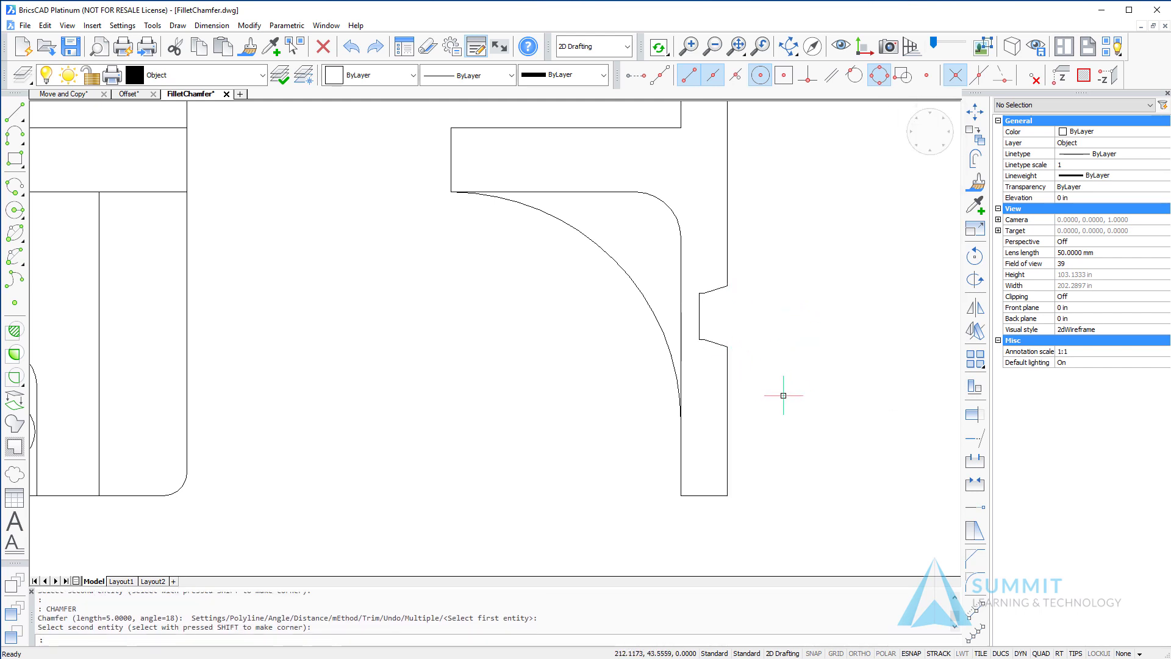
{"action": "left_click", "coordinate": [783, 396]}
- Zoom to extents so all the part views fit on screen
{"action": "type", "text": "z"}
{"action": "key", "text": "Return"}
{"action": "type", "text": "e"}
{"action": "key", "text": "Return"}
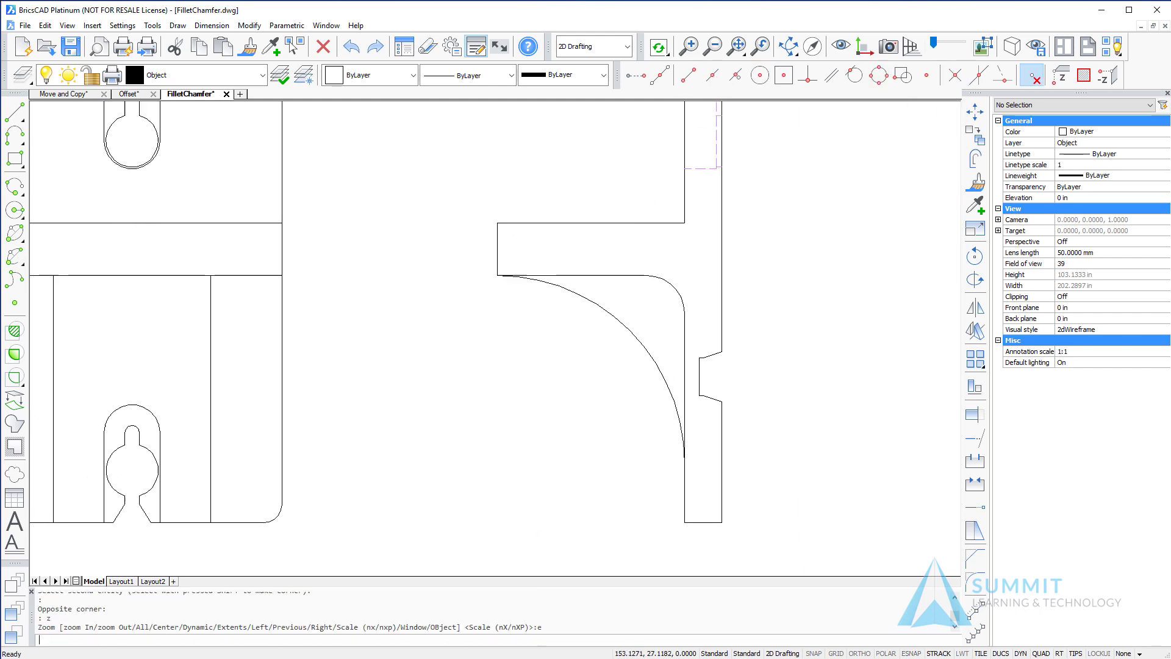